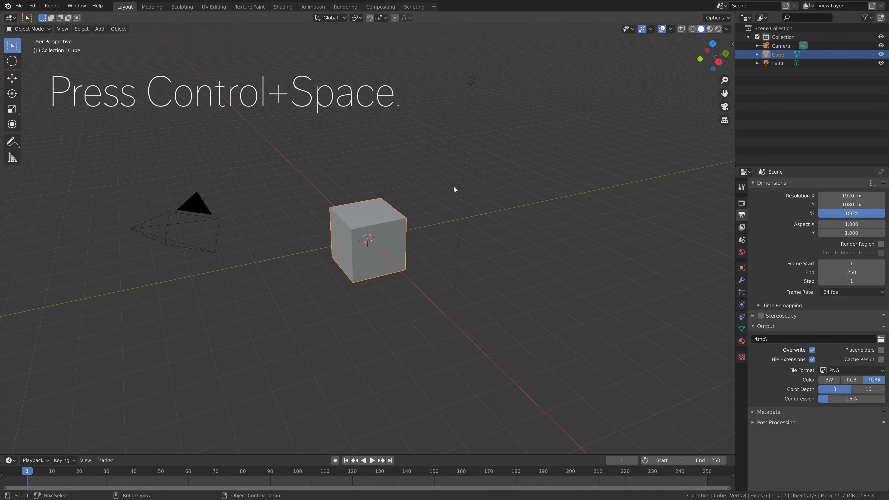
Toggle the 3D view maximized and fullscreen, then split it into top, front, right and perspective quad views.
{"action": "key", "text": "ctrl+space"}
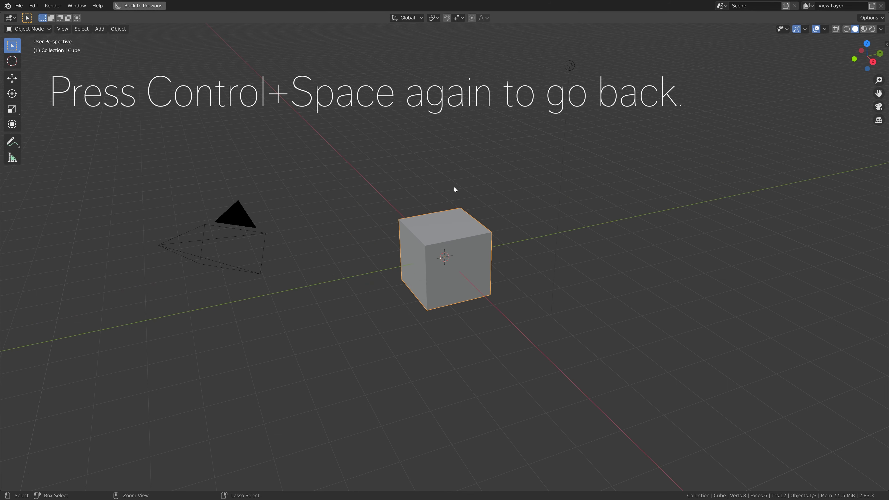
{"action": "key", "text": "ctrl+space"}
{"action": "key", "text": "ctrl+alt+space"}
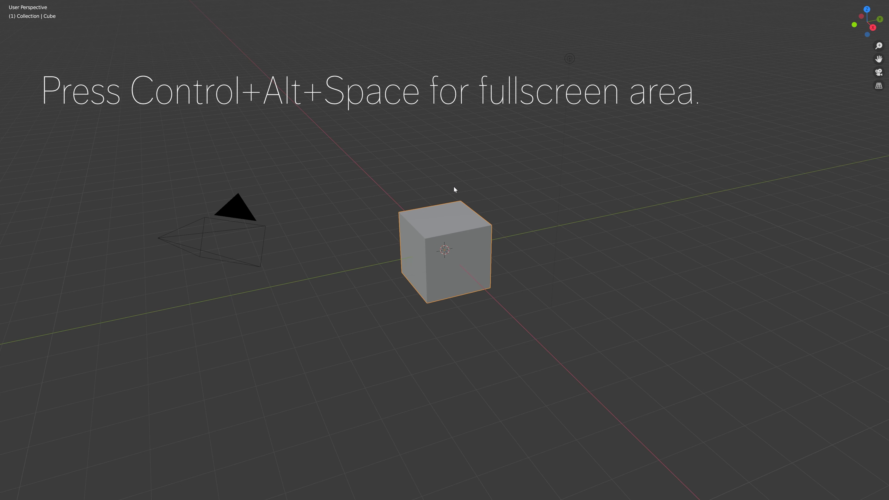
{"action": "key", "text": "ctrl+alt+space"}
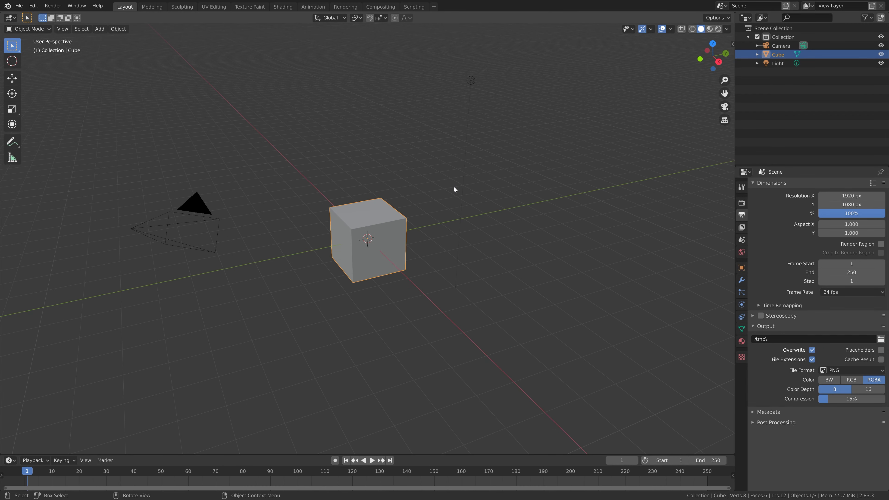
{"action": "key", "text": "ctrl+alt+q"}
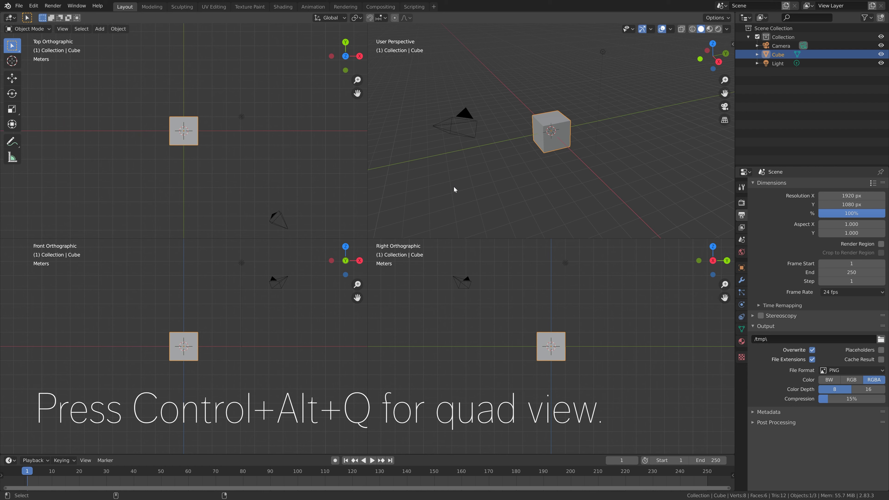
Return to a single perspective view framed on the cube and orbit around it.
{"action": "key", "text": "ctrl+alt+q"}
{"action": "key", "text": "KP_Delete"}
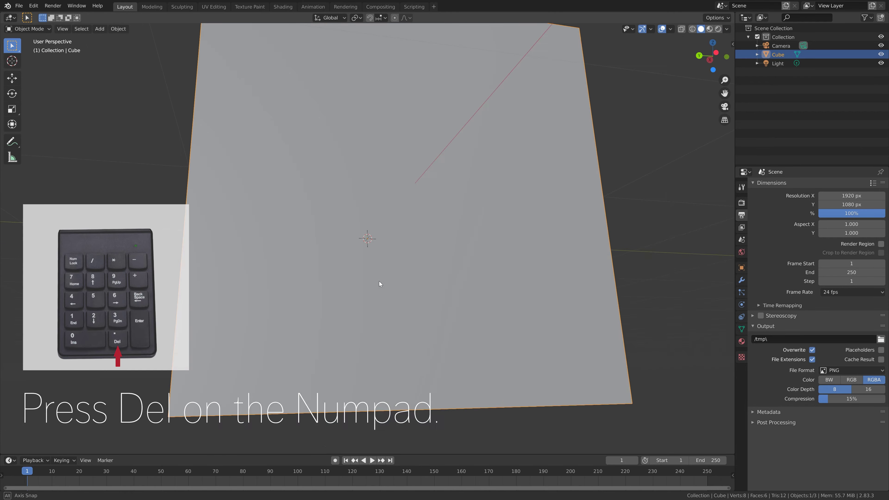
{"action": "middle_click_drag", "start_coordinate": [379, 281], "coordinate": [347, 294]}
{"action": "scroll", "coordinate": [352, 321], "scroll_direction": "up", "scroll_amount": 5}
{"action": "scroll", "coordinate": [352, 322], "scroll_direction": "down", "scroll_amount": 10}
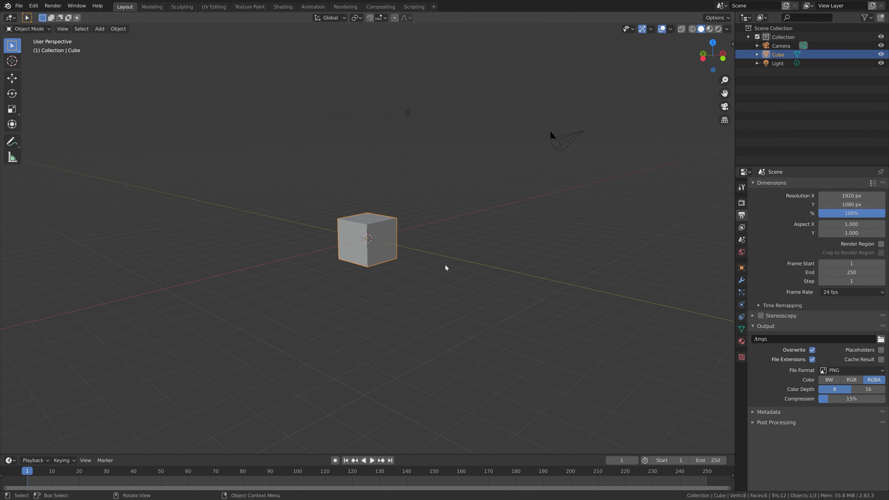
Duplicate the cube, then cancel and delete the copy.
{"action": "key", "text": "shift+d"}
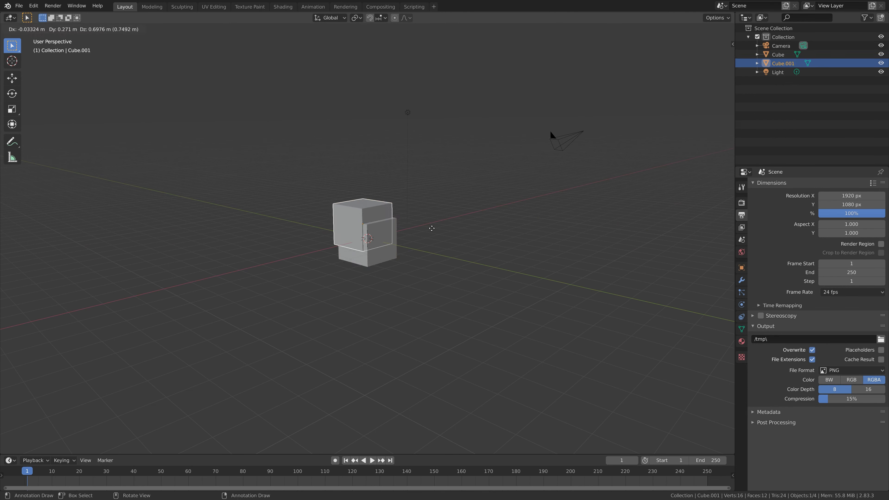
{"action": "key", "text": "Escape"}
{"action": "key", "text": "x"}
{"action": "left_click", "coordinate": [434, 230]}
{"action": "left_click", "coordinate": [350, 258]}
{"action": "scroll", "coordinate": [458, 225], "scroll_direction": "up", "scroll_amount": 5}
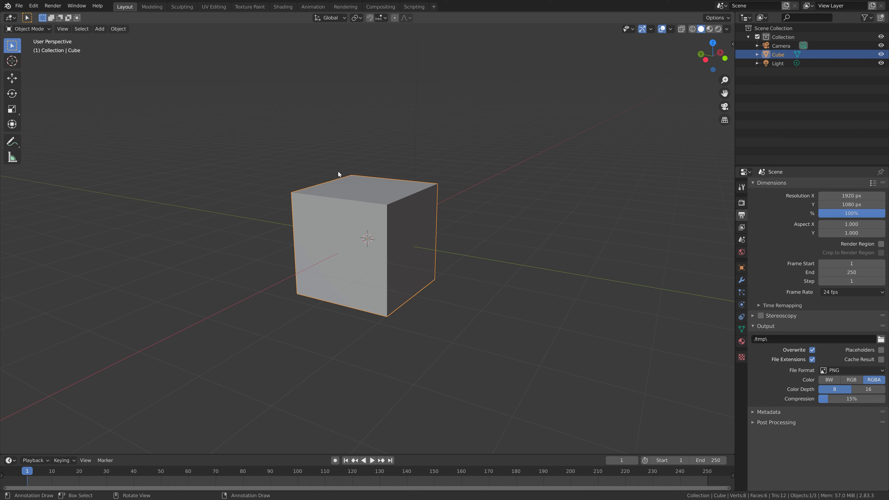
Open Preferences and view the Navigation settings, expanding and collapsing Gravity.
{"action": "left_click", "coordinate": [33, 6]}
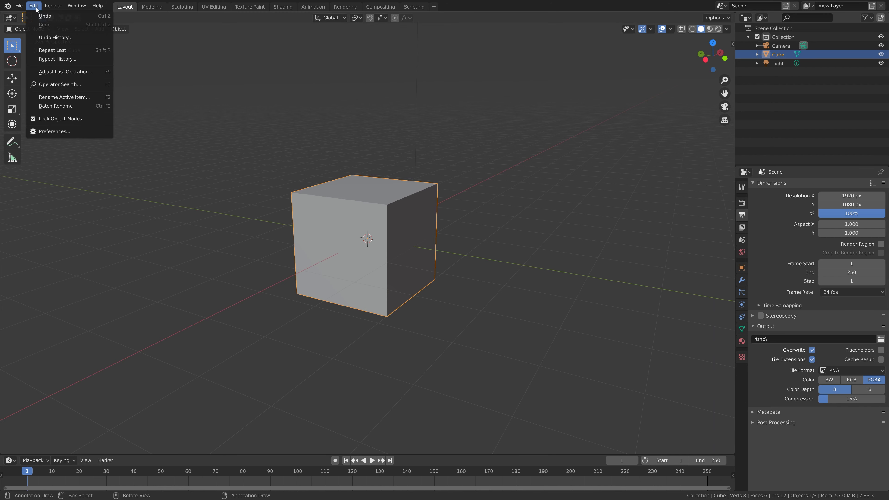
{"action": "left_click", "coordinate": [52, 132]}
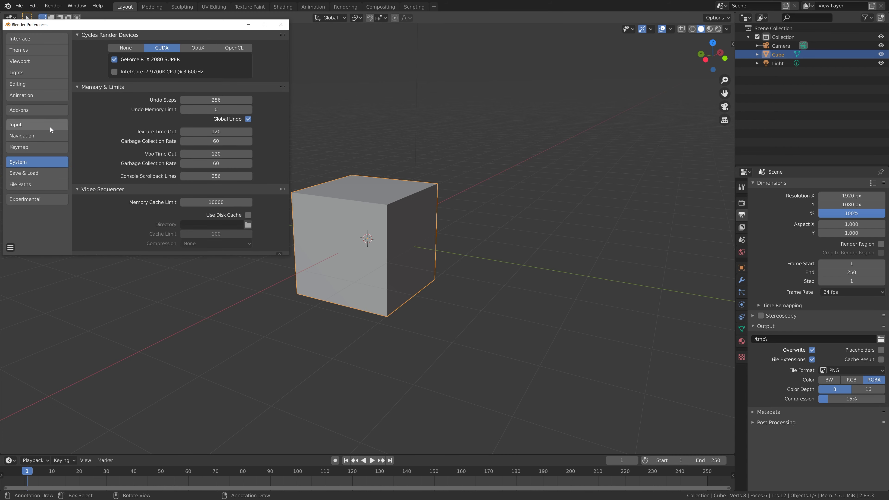
{"action": "left_click", "coordinate": [49, 132]}
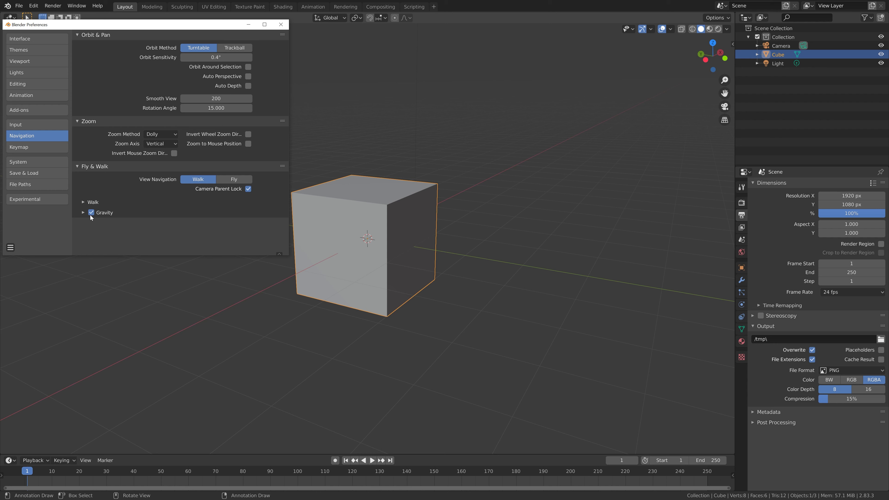
{"action": "left_click", "coordinate": [80, 213]}
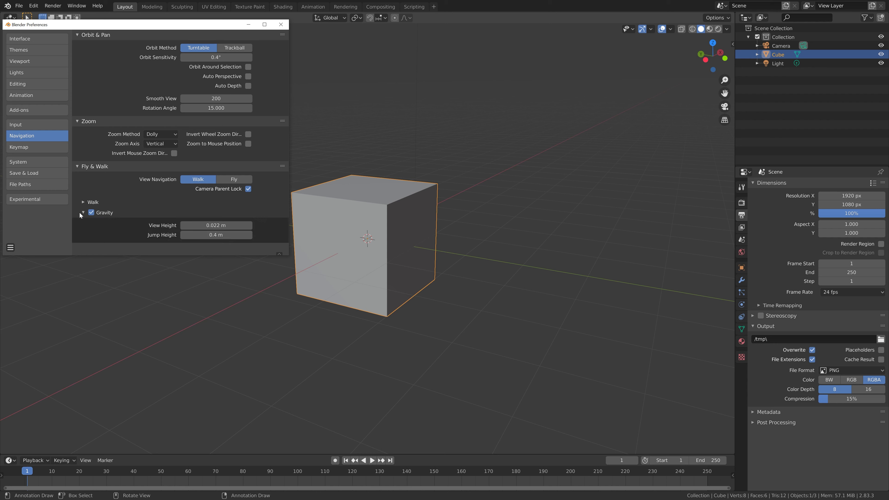
{"action": "left_click", "coordinate": [79, 213]}
Find the 'nav' View Navigation (Walk/Fly) keymap binding, save preferences and close the window.
{"action": "left_click", "coordinate": [36, 150]}
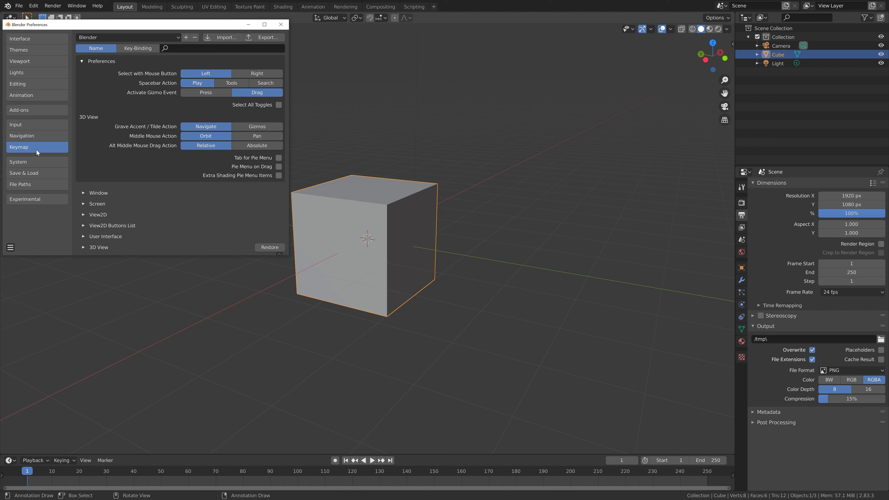
{"action": "left_click", "coordinate": [172, 48]}
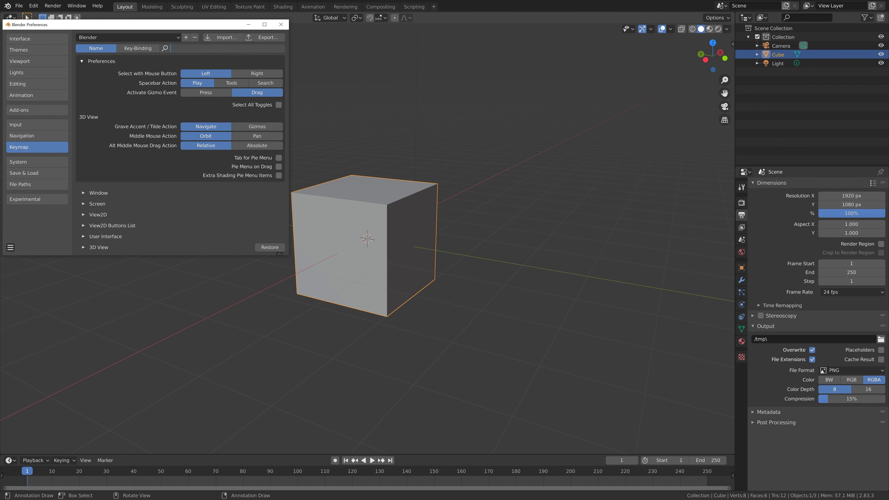
{"action": "type", "text": "nav"}
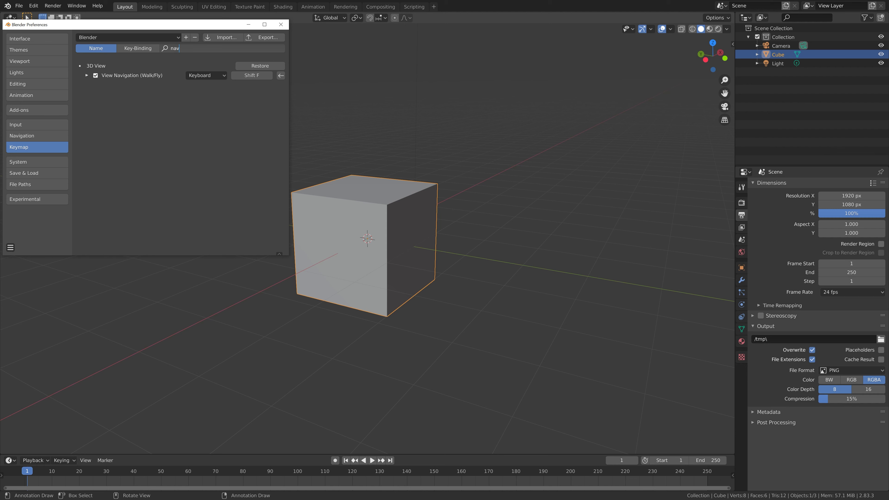
{"action": "key", "text": "Return"}
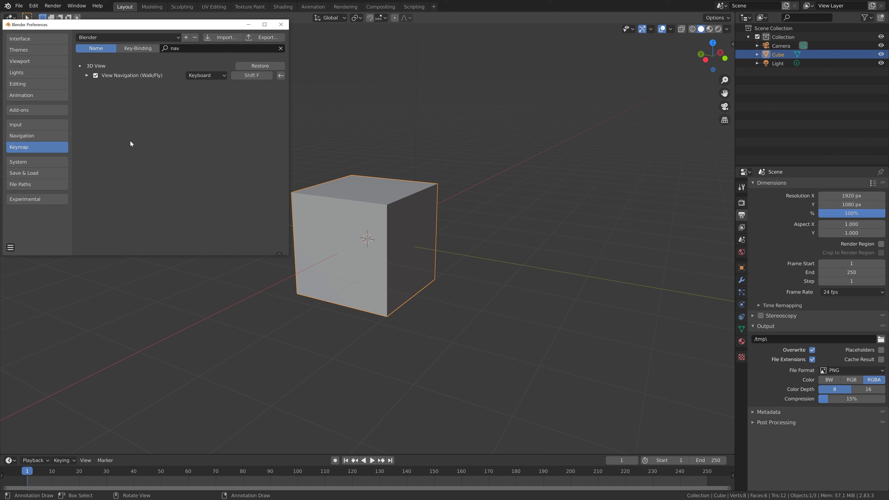
{"action": "left_click", "coordinate": [253, 76]}
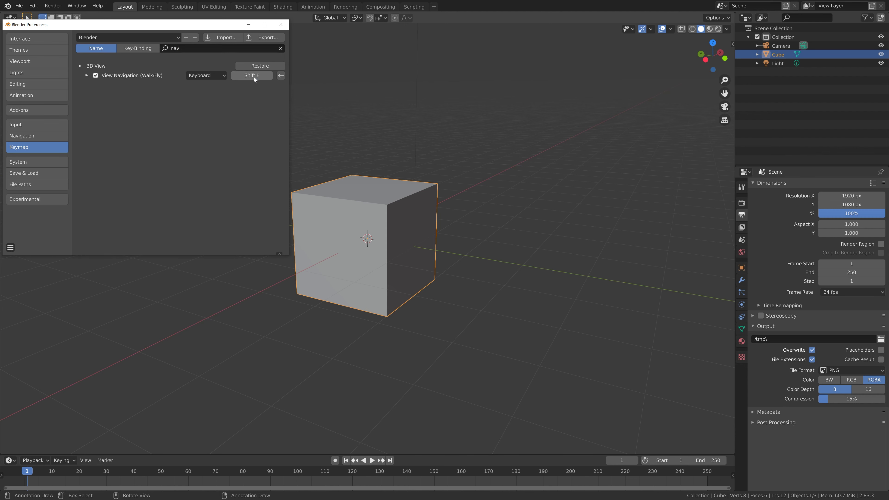
{"action": "left_click", "coordinate": [10, 247]}
{"action": "left_click", "coordinate": [41, 225]}
{"action": "left_click", "coordinate": [282, 24]}
Fly through the scene with Shift+F, moving forward and back, and keep a new view of the cube.
{"action": "key", "text": "shift+f"}
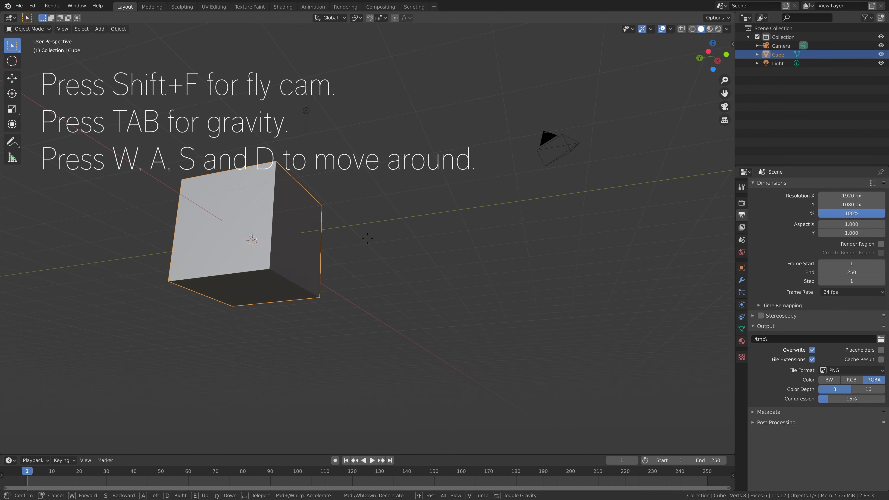
{"action": "left_click", "coordinate": [367, 238]}
{"action": "key", "text": "shift+f"}
{"action": "key", "text": "w"}
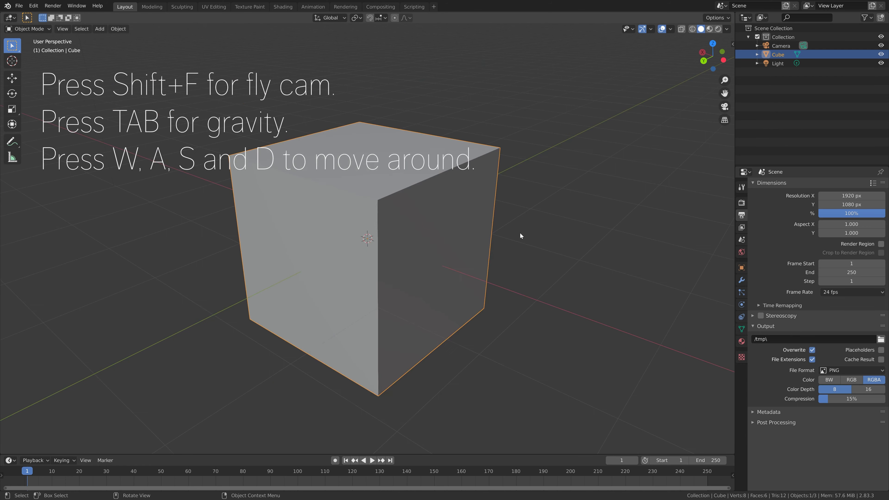
{"action": "key", "text": "s"}
{"action": "left_click", "coordinate": [527, 229]}
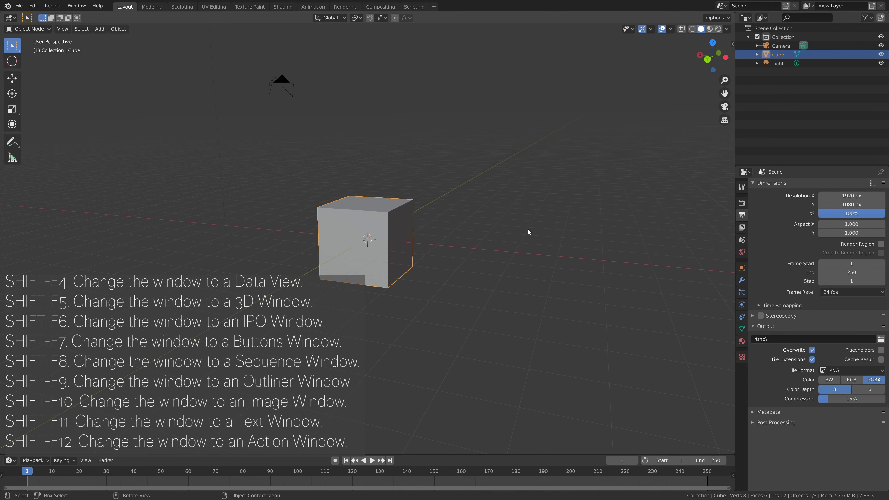
{"action": "key", "text": "shift+F4"}
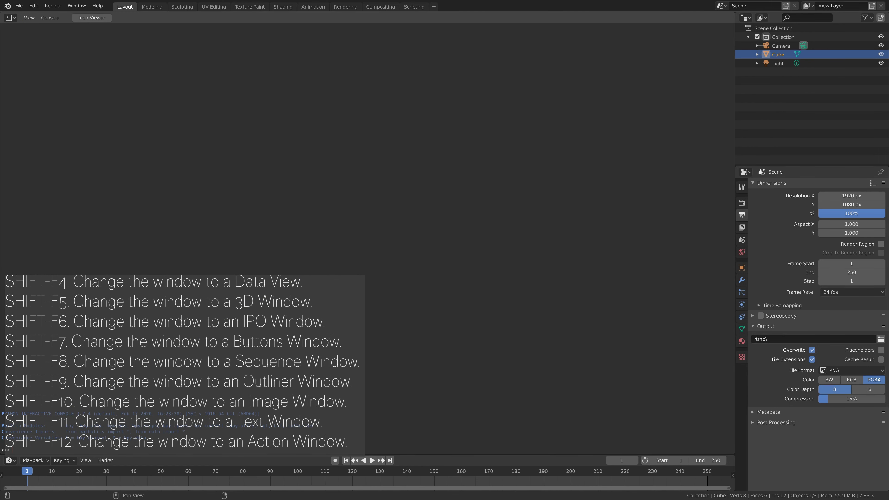
{"action": "key", "text": "shift+F5"}
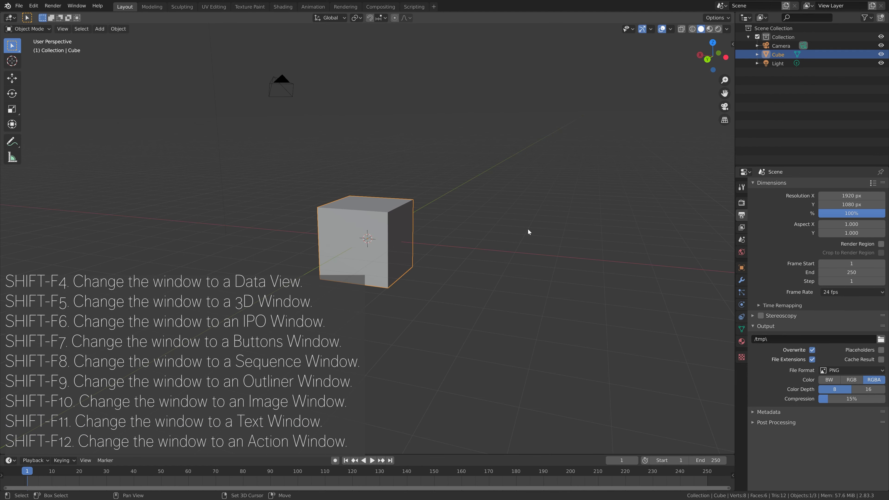
{"action": "key", "text": "shift+F6"}
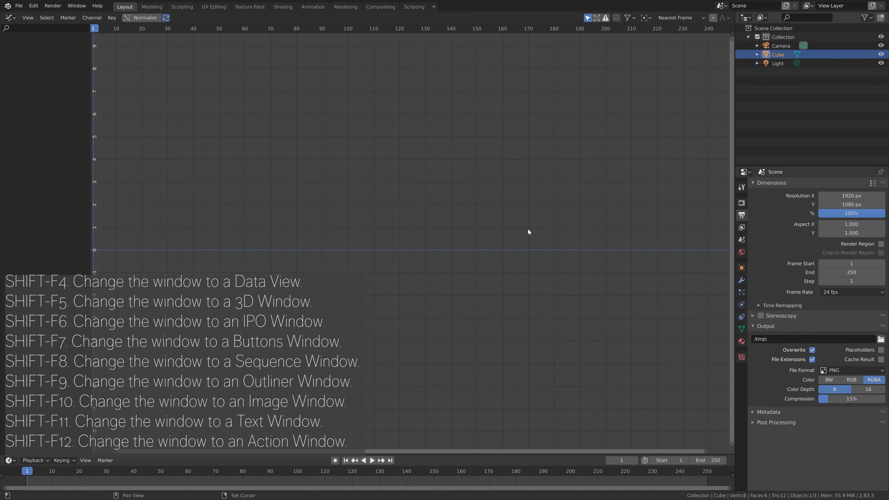
{"action": "key", "text": "shift+F7"}
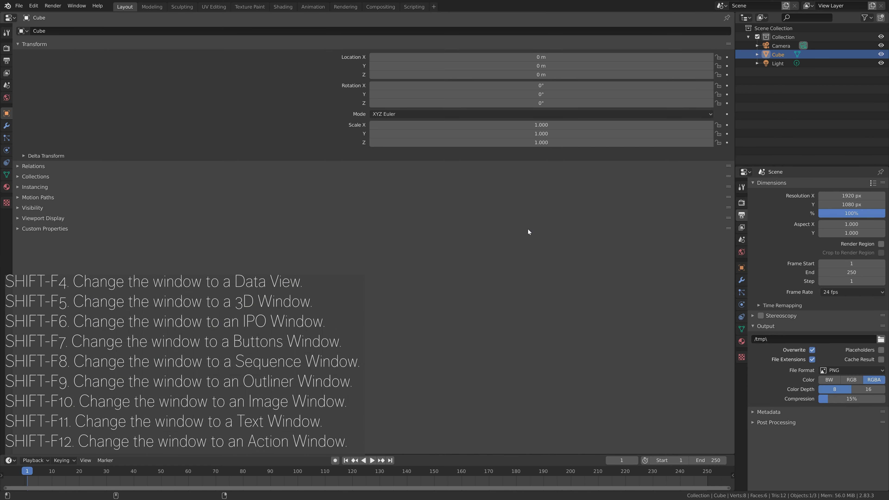
{"action": "key", "text": "shift+F8"}
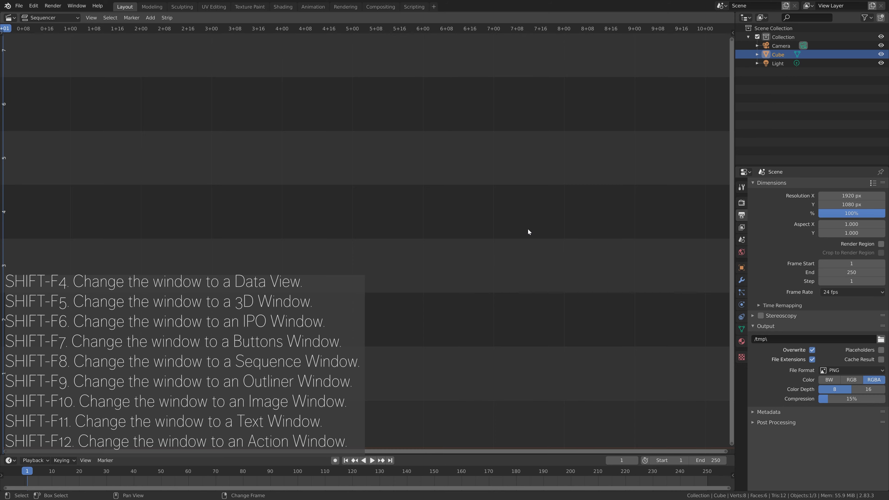
{"action": "key", "text": "shift+F1"}
{"action": "key", "text": "shift+F2"}
{"action": "key", "text": "shift+F3"}
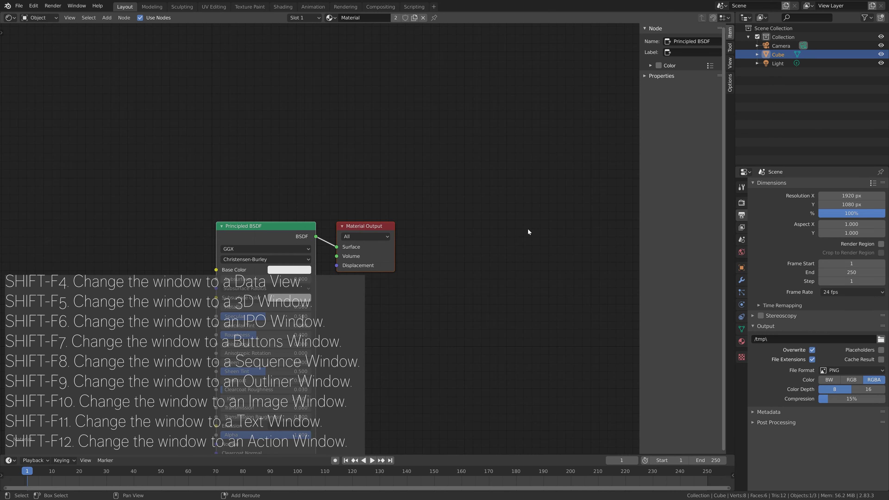
{"action": "key", "text": "shift+F4"}
{"action": "key", "text": "shift+F5"}
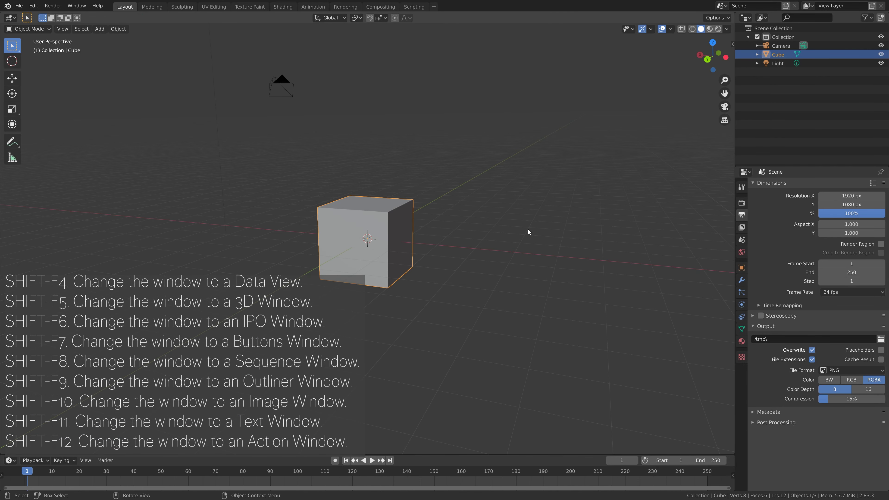
Place four cube copies at the upper right, upper left, lower left and lower right.
{"action": "scroll", "coordinate": [528, 229], "scroll_direction": "down", "scroll_amount": 1}
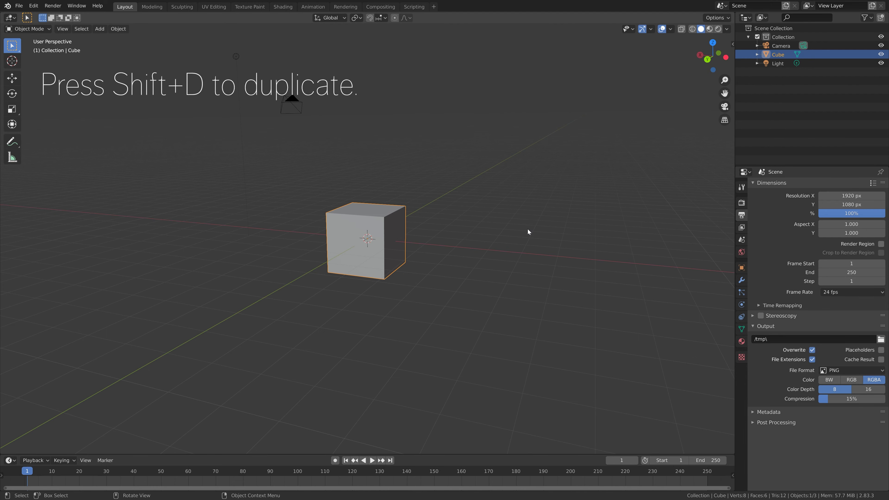
{"action": "key", "text": "shift+d"}
{"action": "left_click", "coordinate": [577, 137]}
{"action": "key", "text": "shift+d"}
{"action": "left_click", "coordinate": [373, 163]}
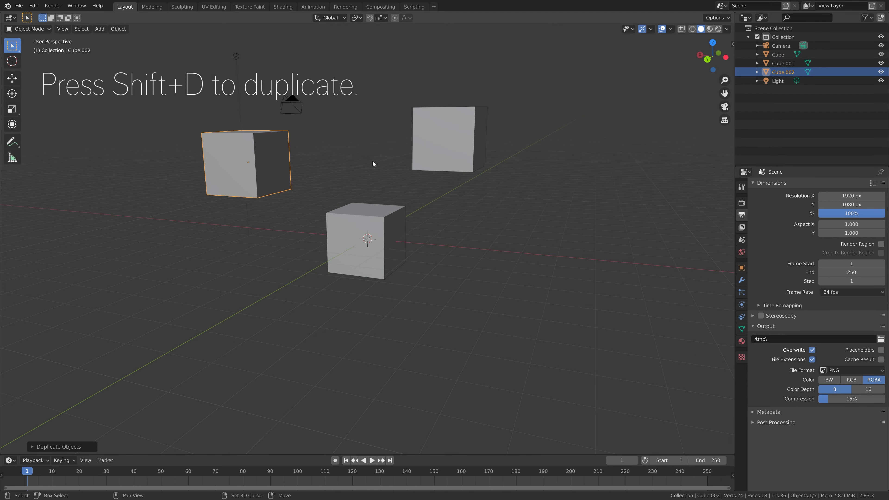
{"action": "key", "text": "shift+d"}
{"action": "left_click", "coordinate": [317, 318]}
{"action": "key", "text": "shift+d"}
{"action": "left_click", "coordinate": [559, 362]}
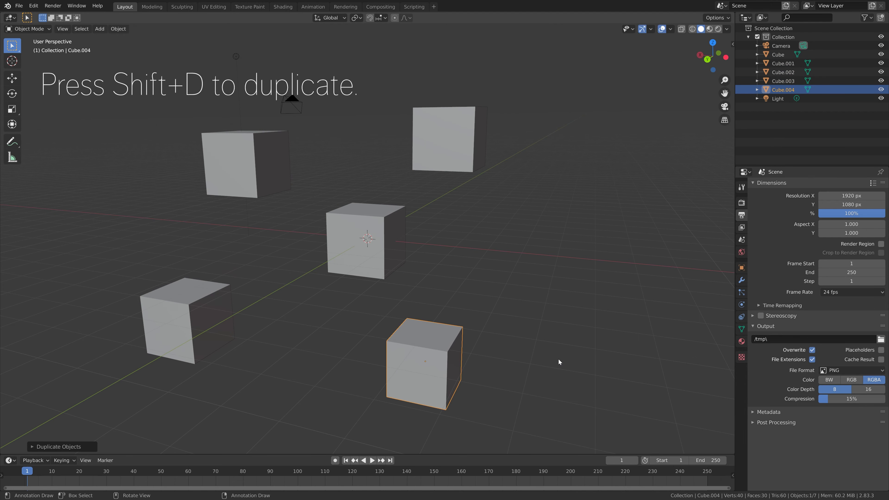
Try inverting the selection, then select all five cubes by shared object type.
{"action": "left_click", "coordinate": [370, 216]}
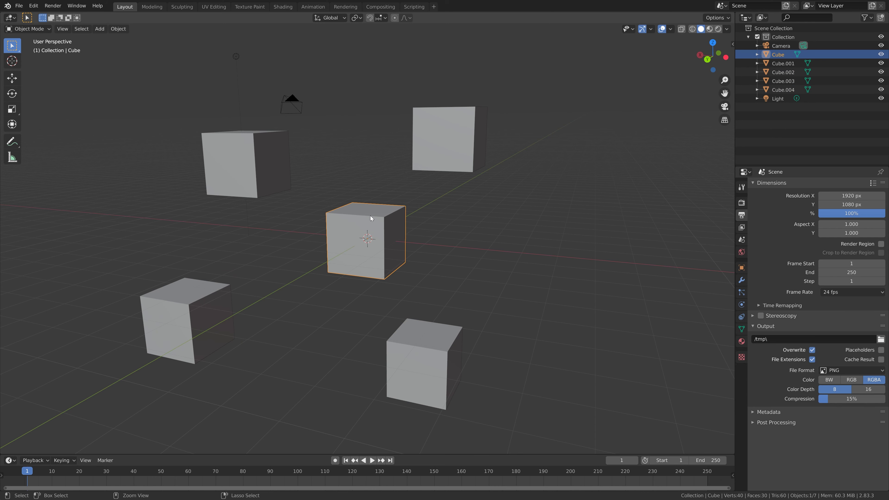
{"action": "key", "text": "ctrl+i"}
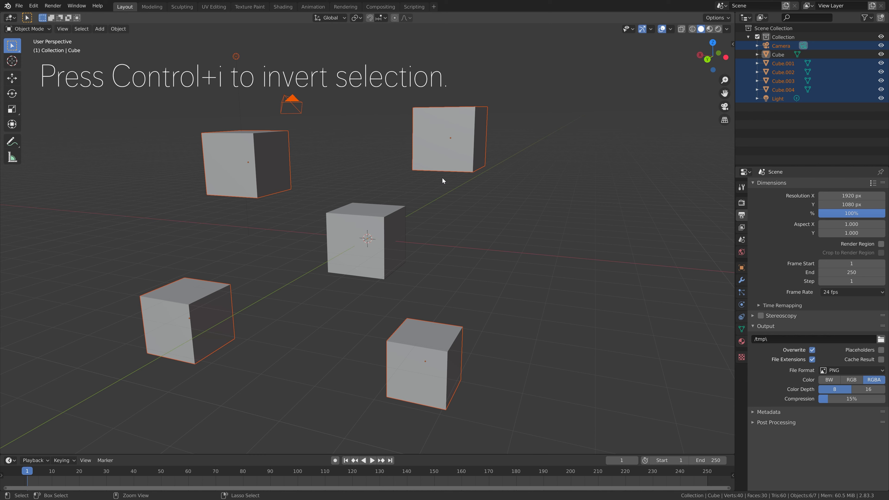
{"action": "key", "text": "ctrl+i"}
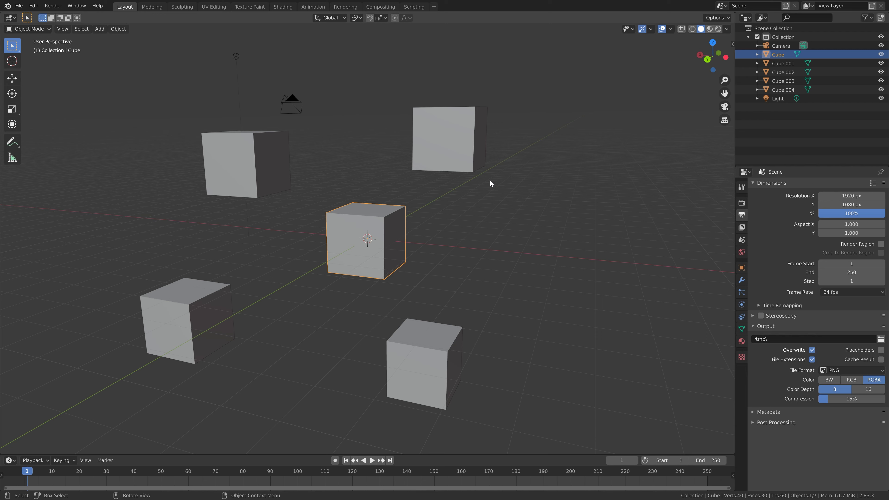
{"action": "left_click", "coordinate": [473, 149]}
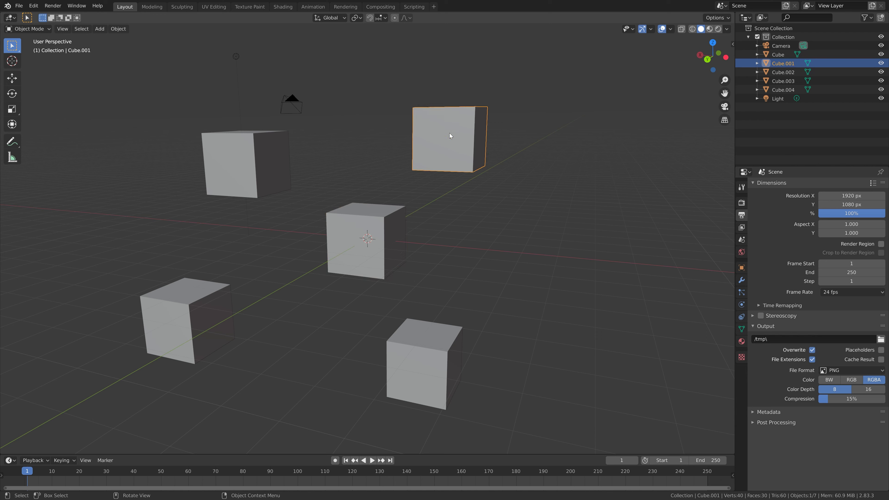
{"action": "key", "text": "shift+g"}
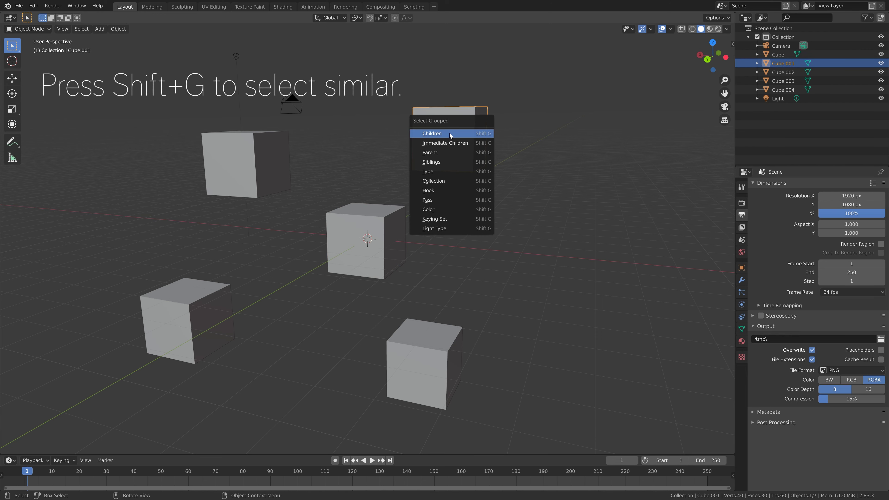
{"action": "left_click", "coordinate": [455, 169]}
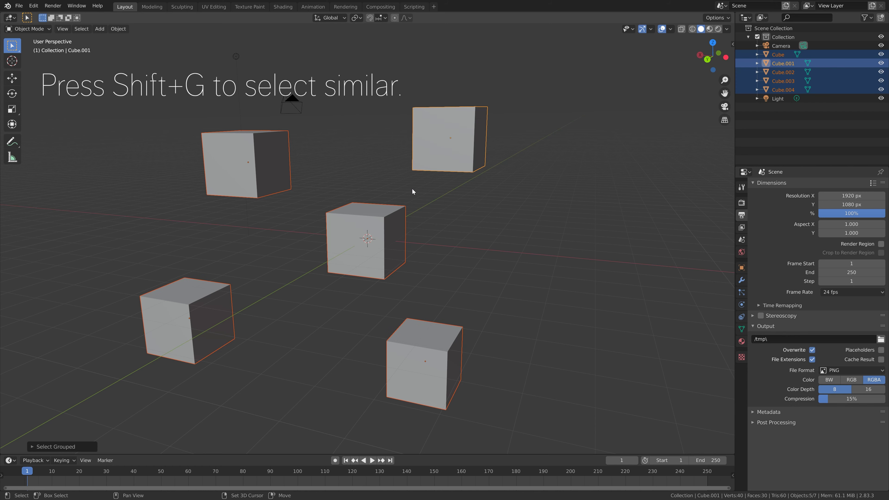
{"action": "key", "text": "shift+g"}
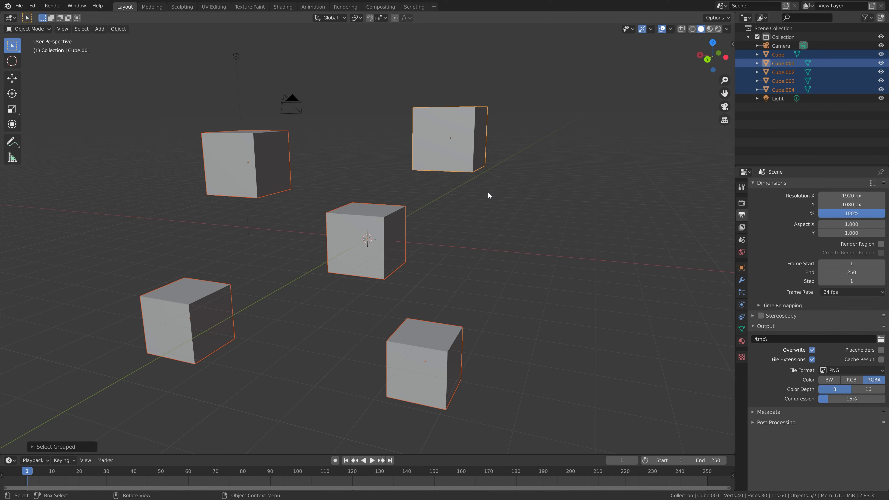
Give the upper-right cube subdivision level 4 and the centre cube level 5.
{"action": "left_click", "coordinate": [472, 125]}
{"action": "mouse_move", "coordinate": [526, 130]}
{"action": "middle_mouse_down"}
{"action": "mouse_move", "coordinate": [508, 146]}
{"action": "mouse_move", "coordinate": [510, 134]}
{"action": "middle_mouse_up"}
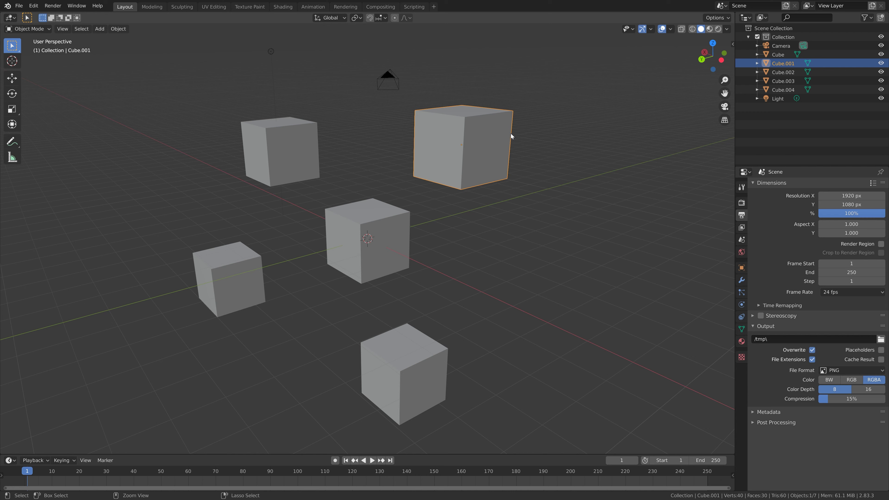
{"action": "key", "text": "ctrl+4"}
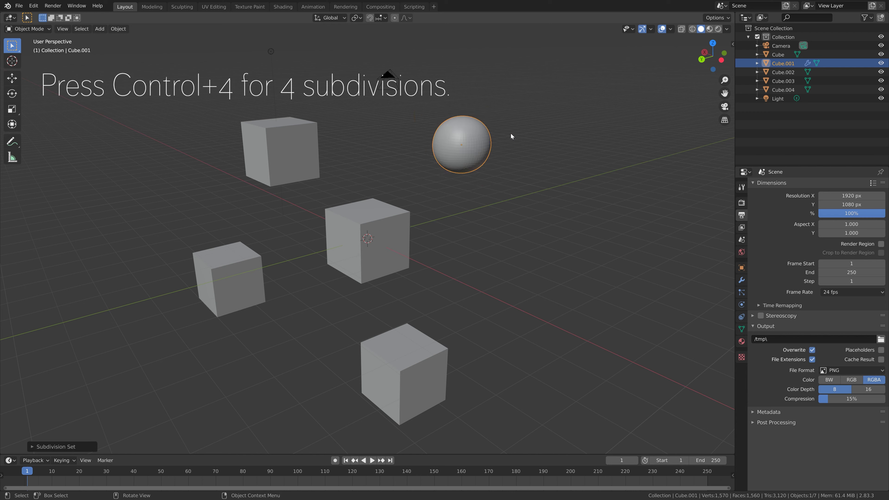
{"action": "left_click", "coordinate": [741, 280]}
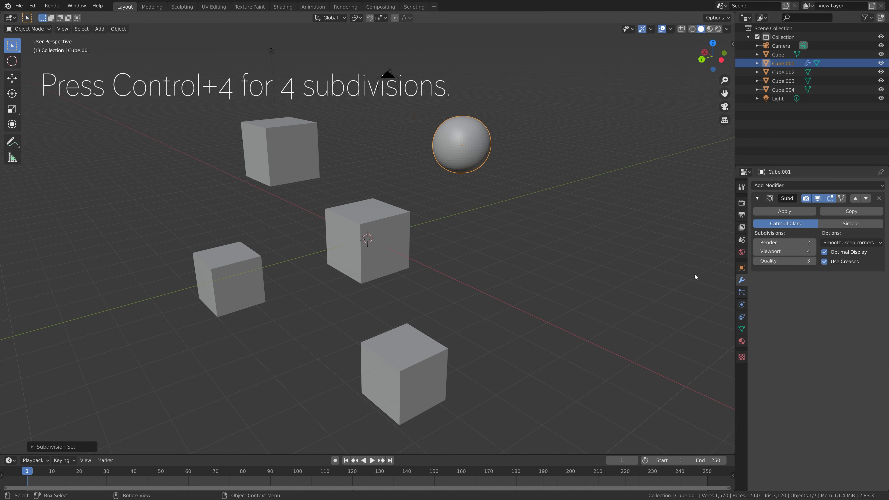
{"action": "left_click", "coordinate": [346, 223]}
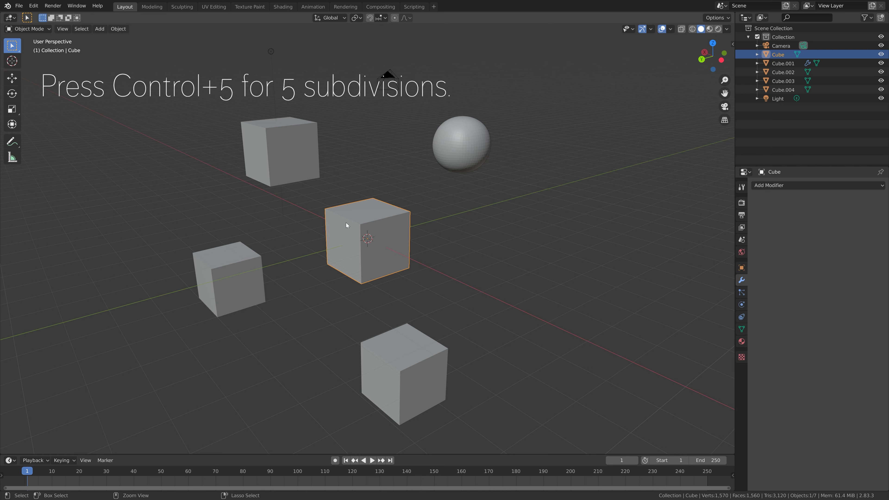
{"action": "key", "text": "ctrl+5"}
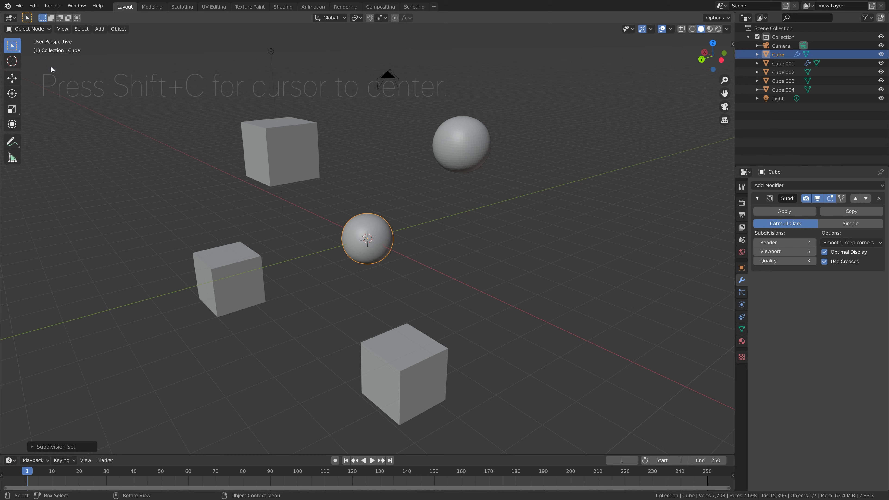
Move the 3D cursor to the right side, then reset it to the world centre.
{"action": "key", "text": "shift+space"}
{"action": "key", "text": "space"}
{"action": "left_click", "coordinate": [646, 148]}
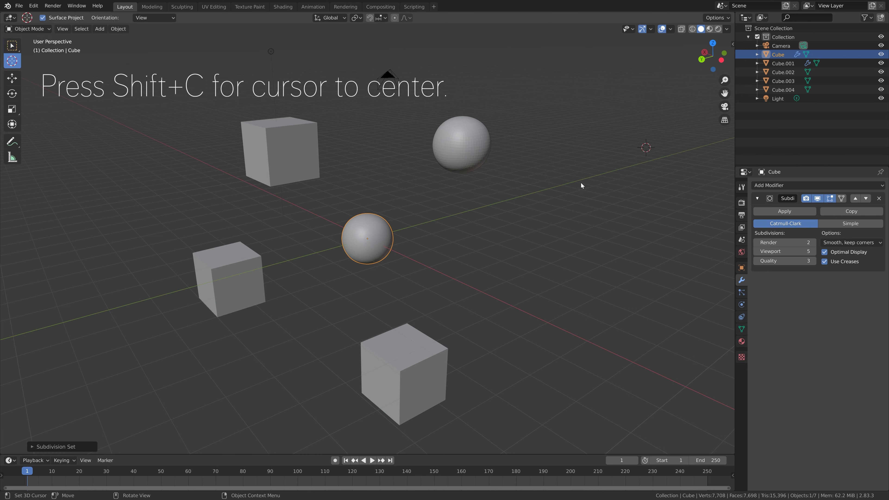
{"action": "key", "text": "shift+c"}
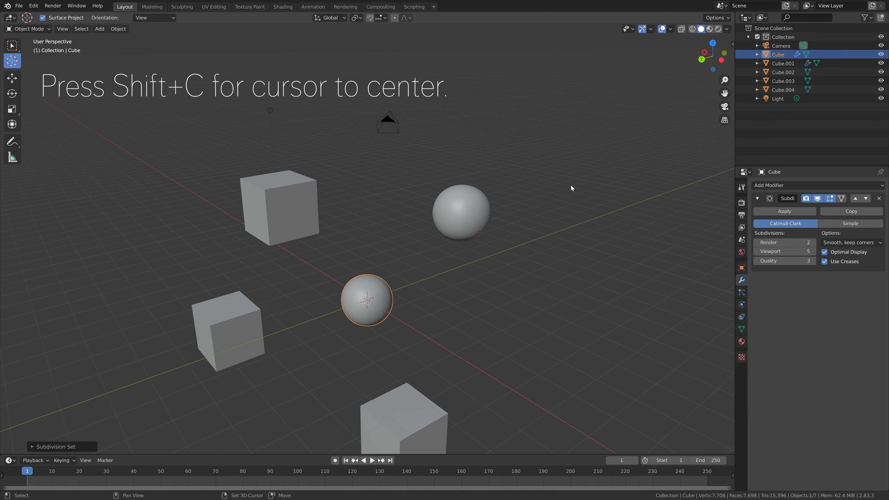
Orbit to a new viewpoint, deselect the sphere, and align the camera to this view.
{"action": "middle_click_drag", "start_coordinate": [500, 278], "coordinate": [494, 221]}
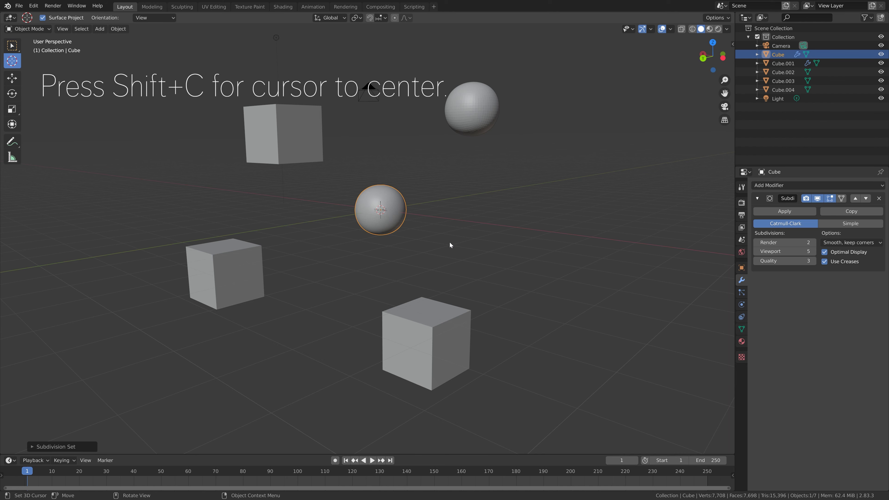
{"action": "middle_click_drag", "start_coordinate": [450, 244], "coordinate": [441, 208]}
{"action": "left_click", "coordinate": [438, 239]}
{"action": "scroll", "coordinate": [444, 211], "scroll_direction": "down", "scroll_amount": 2}
{"action": "key", "text": "ctrl+alt+KP_0"}
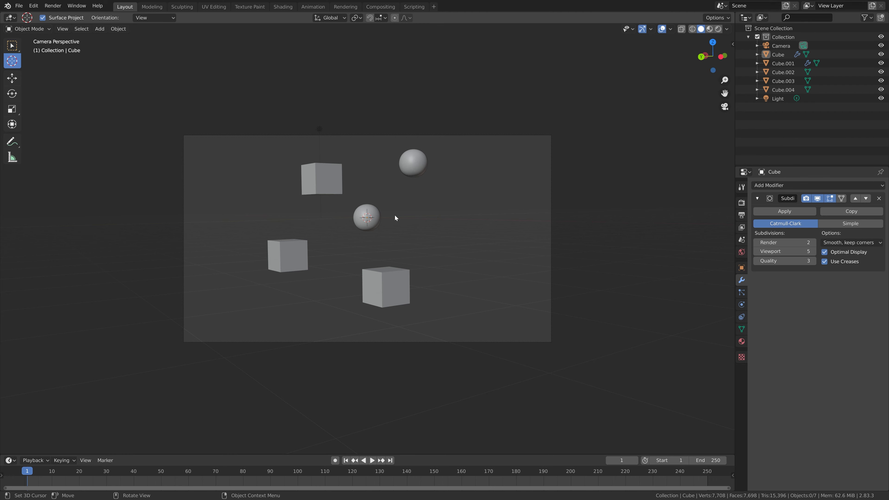
{"action": "mouse_move", "coordinate": [395, 216]}
{"action": "middle_mouse_down"}
{"action": "mouse_move", "coordinate": [407, 222]}
{"action": "mouse_move", "coordinate": [403, 232]}
{"action": "mouse_move", "coordinate": [379, 205]}
{"action": "mouse_move", "coordinate": [382, 211]}
{"action": "middle_mouse_up"}
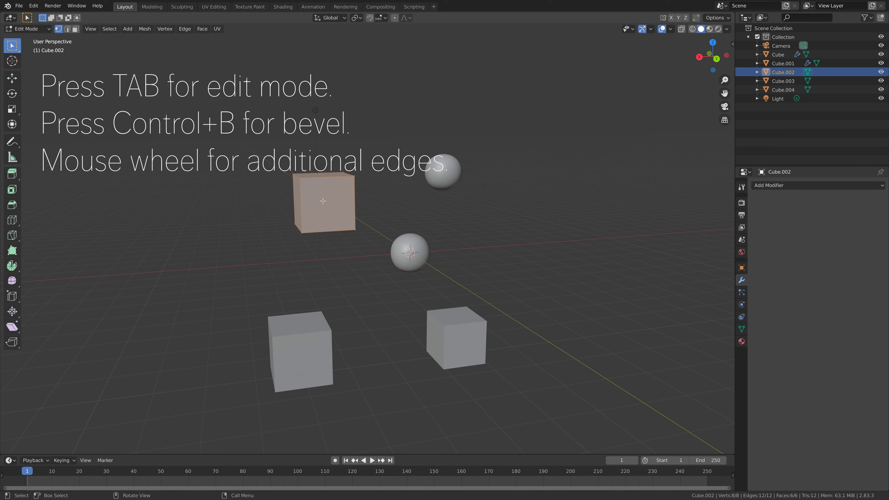
Bevel Cube.002's edges with Ctrl+B, adding segments, and confirm the rounded bevel.
{"action": "middle_click_drag", "start_coordinate": [315, 201], "coordinate": [354, 200]}
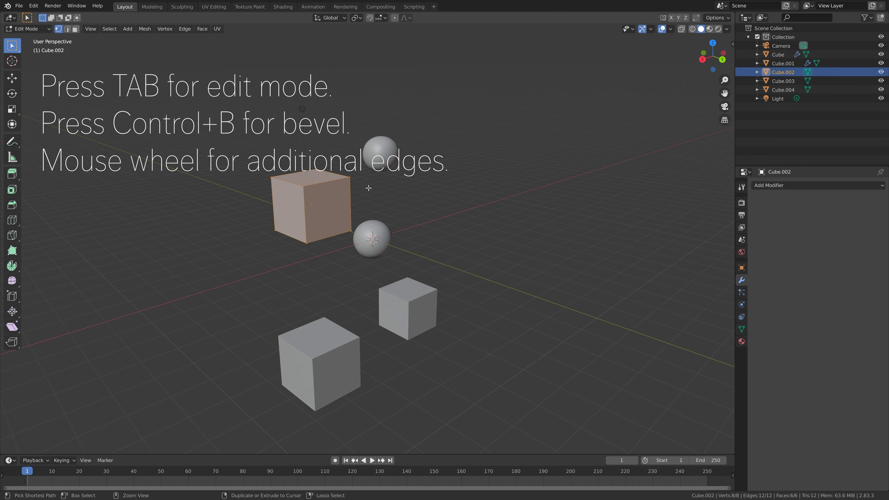
{"action": "key", "text": "ctrl+b"}
{"action": "scroll", "coordinate": [372, 237], "scroll_direction": "up", "scroll_amount": 5}
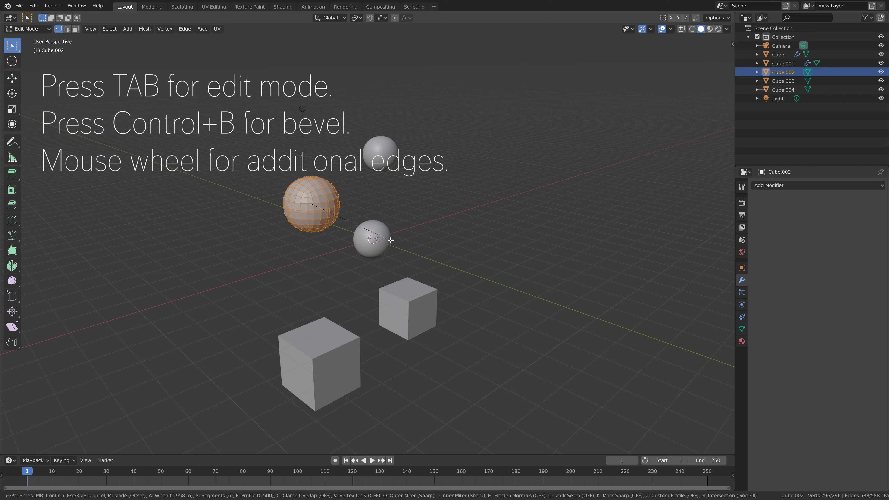
{"action": "left_click", "coordinate": [373, 224]}
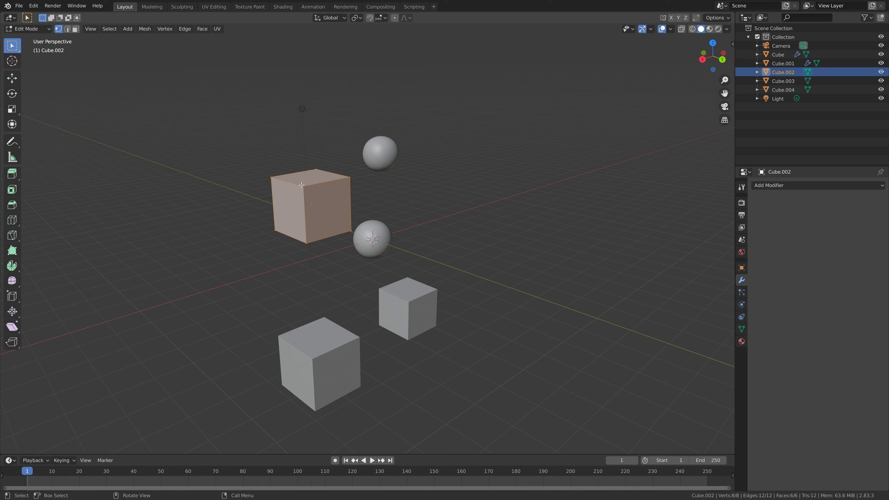
Undo the edge bevel, restoring Cube.002 to a plain cube.
{"action": "key", "text": "ctrl+z"}
{"action": "middle_click_drag", "start_coordinate": [309, 188], "coordinate": [352, 192]}
{"action": "scroll", "coordinate": [354, 203], "scroll_direction": "up", "scroll_amount": 4}
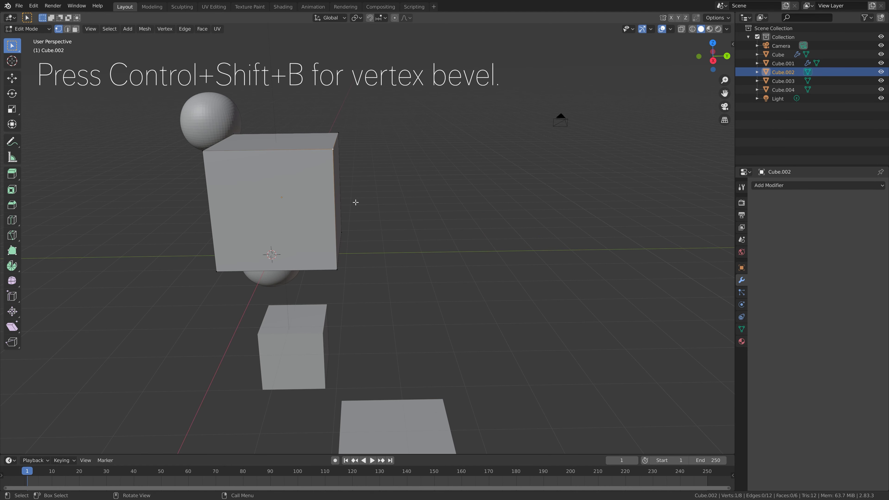
Vertex-bevel one corner of Cube.002 with 1.21 m offset and 12 segments.
{"action": "key", "text": "ctrl+shift+b"}
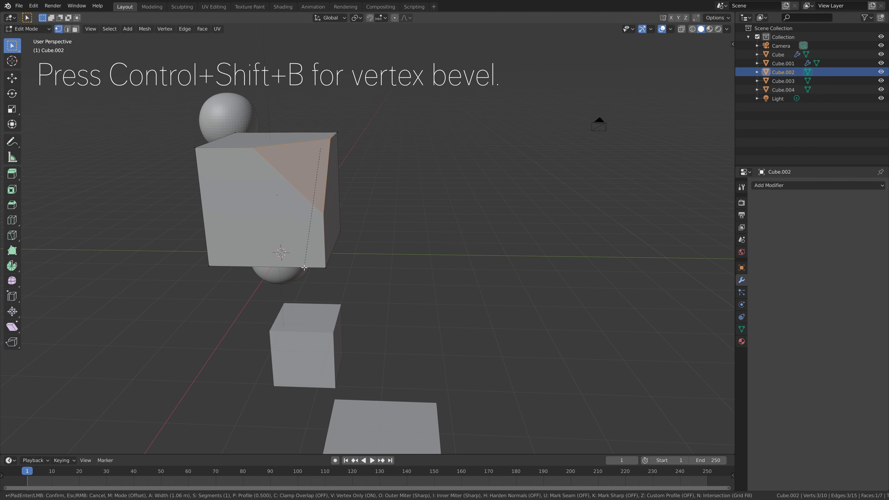
{"action": "scroll", "coordinate": [304, 265], "scroll_direction": "up", "scroll_amount": 8}
{"action": "scroll", "coordinate": [305, 259], "scroll_direction": "down", "scroll_amount": 8}
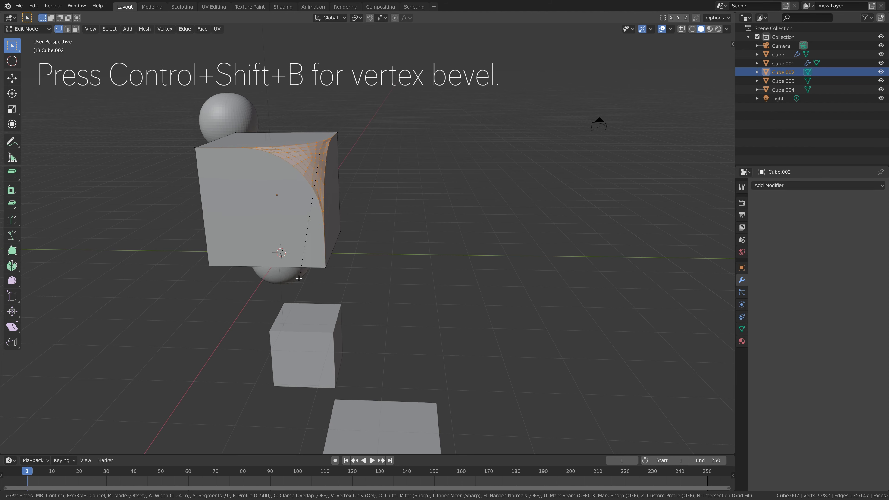
{"action": "left_click", "coordinate": [304, 246]}
{"action": "middle_click_drag", "start_coordinate": [304, 247], "coordinate": [176, 358]}
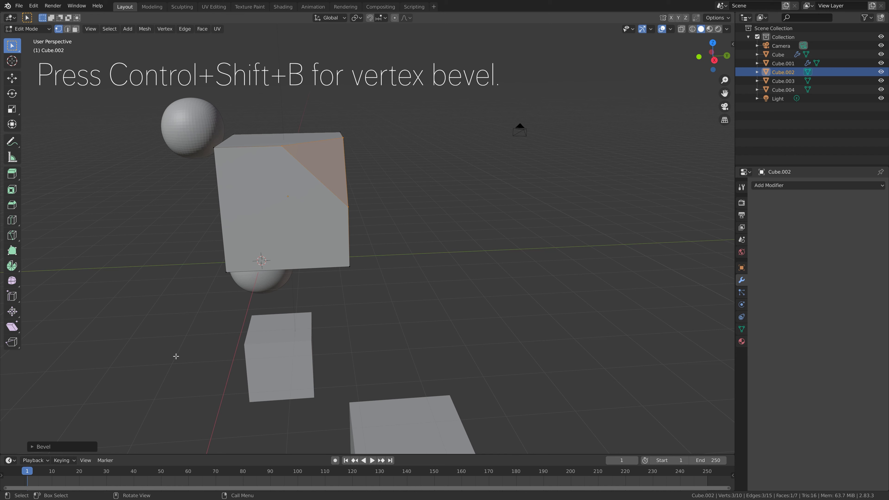
{"action": "left_click", "coordinate": [36, 447]}
{"action": "left_click_drag", "start_coordinate": [88, 303], "coordinate": [105, 303]}
{"action": "left_click_drag", "start_coordinate": [78, 348], "coordinate": [101, 349]}
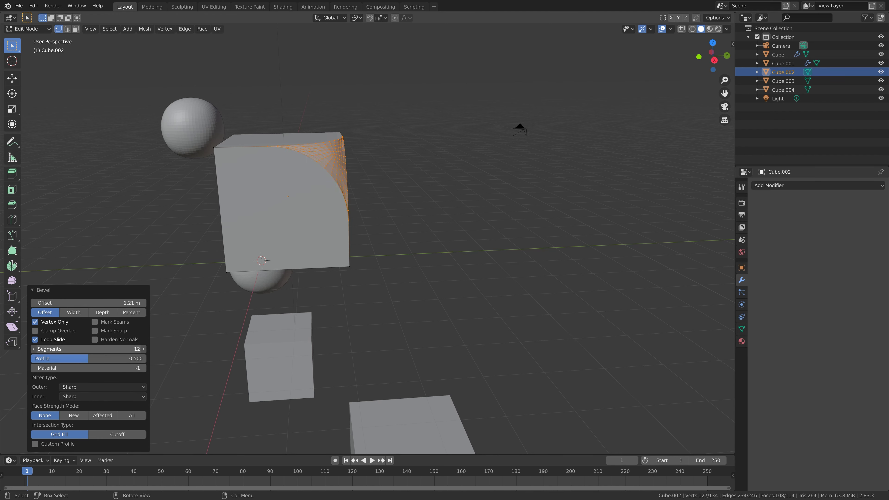
Enable Custom Profile on the corner bevel and bend its curve into a concave shape.
{"action": "middle_click_drag", "start_coordinate": [454, 245], "coordinate": [403, 242]}
{"action": "left_click_drag", "start_coordinate": [87, 359], "coordinate": [112, 349]}
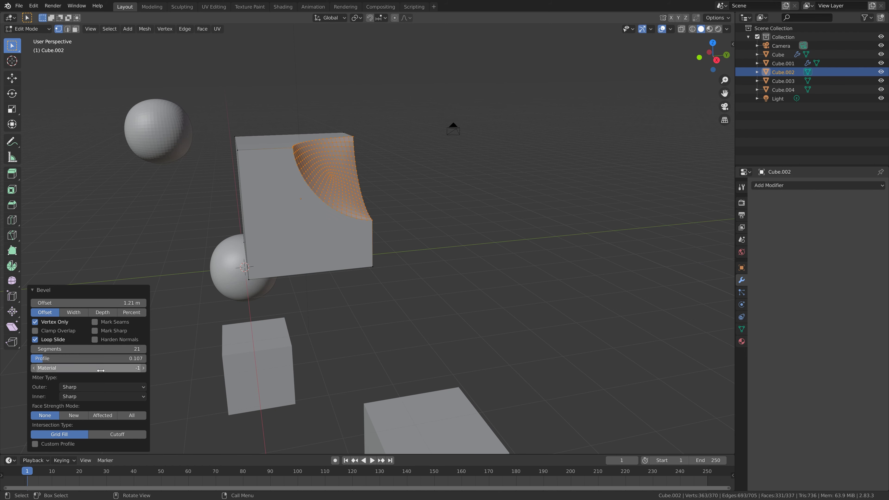
{"action": "left_click", "coordinate": [35, 444]}
{"action": "left_click_drag", "start_coordinate": [81, 367], "coordinate": [57, 396]}
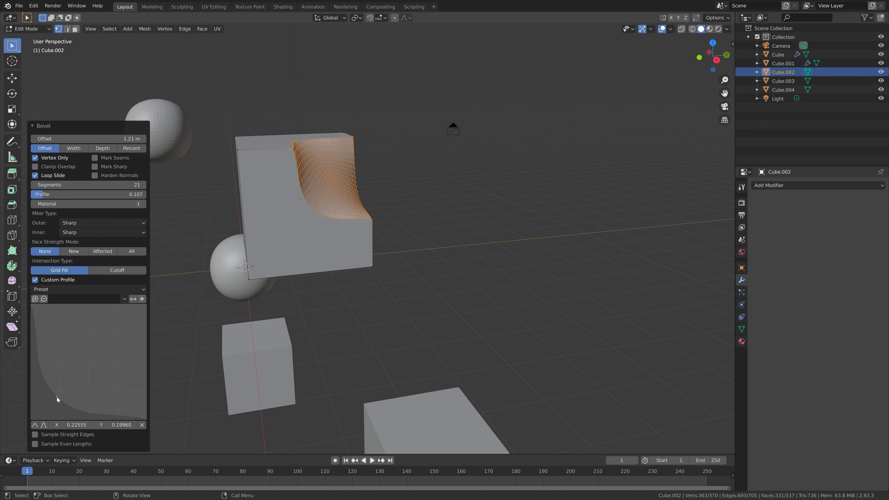
Return to Object Mode and delete the beveled Cube.002.
{"action": "key", "text": "Tab"}
{"action": "middle_click_drag", "start_coordinate": [245, 224], "coordinate": [311, 221]}
{"action": "key", "text": "Delete"}
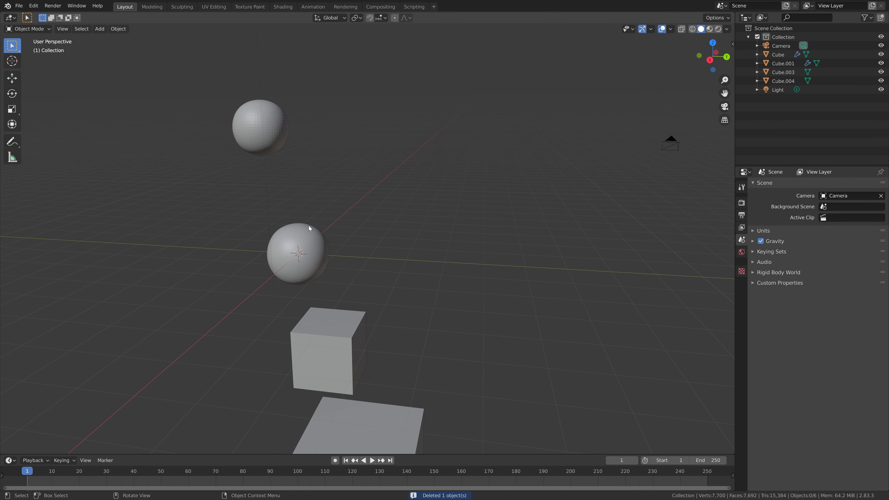
Knife-cut a triangle across the front face of Cube.003 in Edit Mode.
{"action": "middle_click_drag", "start_coordinate": [308, 226], "coordinate": [284, 278]}
{"action": "left_click", "coordinate": [304, 268]}
{"action": "key", "text": "Tab"}
{"action": "key", "text": "alt+a"}
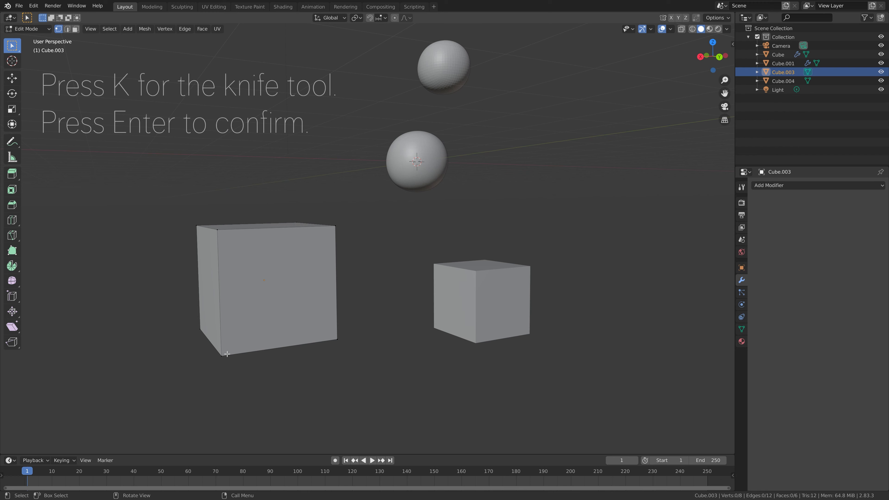
{"action": "key", "text": "k"}
{"action": "left_click", "coordinate": [218, 248]}
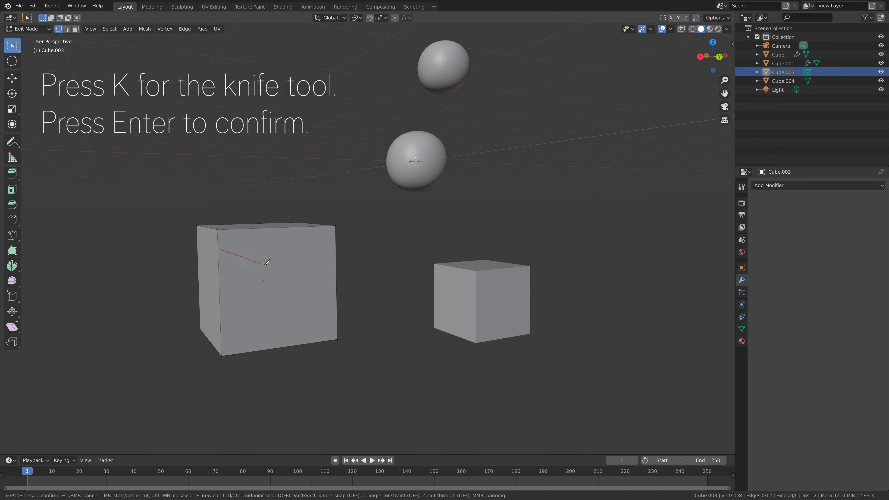
{"action": "left_click", "coordinate": [336, 283]}
{"action": "left_click", "coordinate": [218, 248]}
{"action": "key", "text": "Return"}
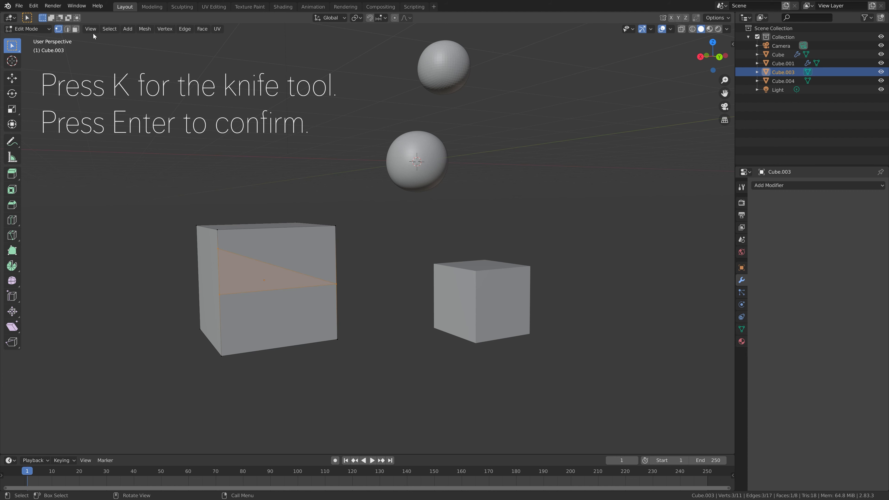
Delete the new triangular face in face select mode, then undo the deletion.
{"action": "left_click", "coordinate": [75, 28]}
{"action": "middle_click_drag", "start_coordinate": [301, 280], "coordinate": [331, 265]}
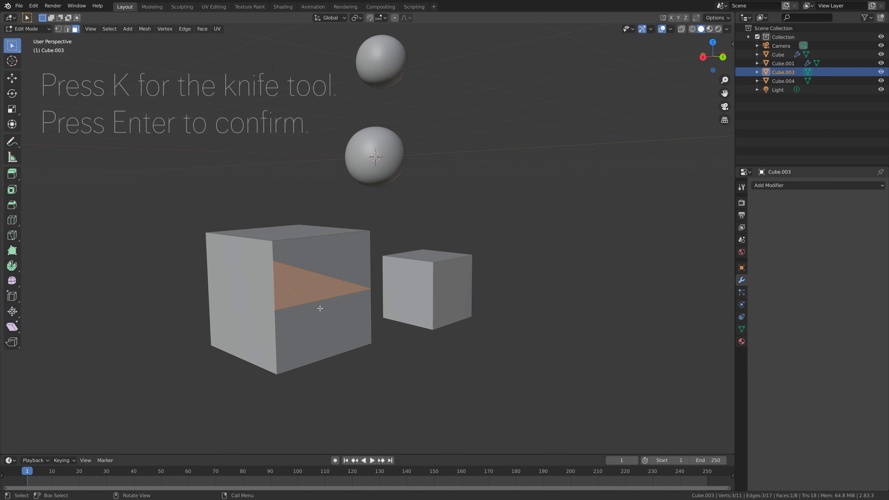
{"action": "key", "text": "x"}
{"action": "left_click", "coordinate": [315, 319]}
{"action": "mouse_move", "coordinate": [308, 328]}
{"action": "middle_mouse_down"}
{"action": "mouse_move", "coordinate": [298, 315]}
{"action": "mouse_move", "coordinate": [315, 318]}
{"action": "middle_mouse_up"}
{"action": "key", "text": "ctrl+z"}
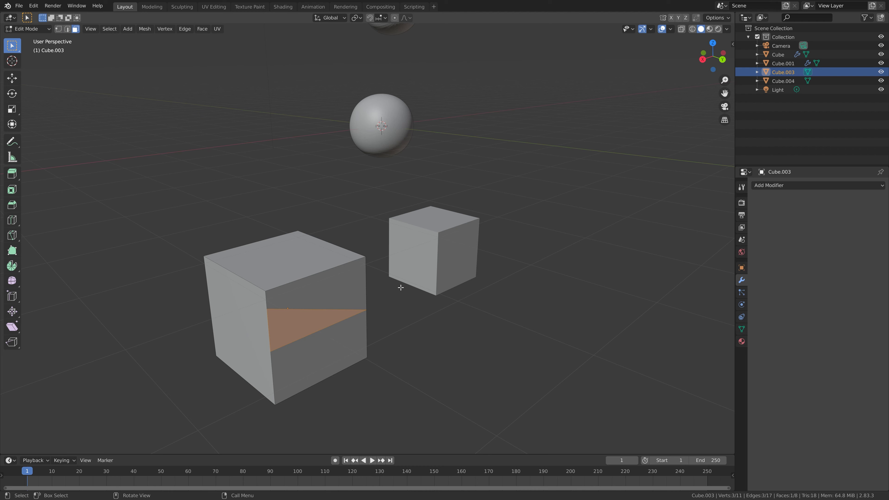
{"action": "mouse_move", "coordinate": [387, 314]}
{"action": "middle_mouse_down"}
{"action": "mouse_move", "coordinate": [403, 303]}
{"action": "mouse_move", "coordinate": [383, 312]}
{"action": "middle_mouse_up"}
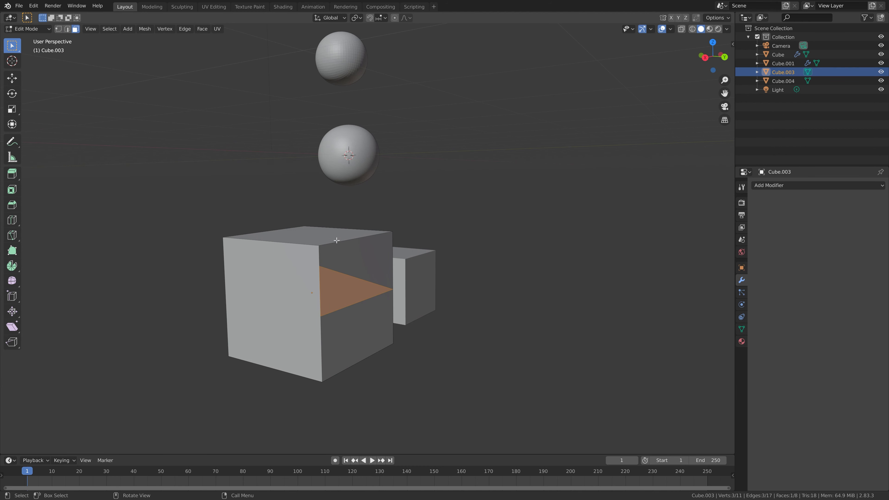
In edge select mode, rip one edge of the triangle loose.
{"action": "left_click", "coordinate": [67, 28]}
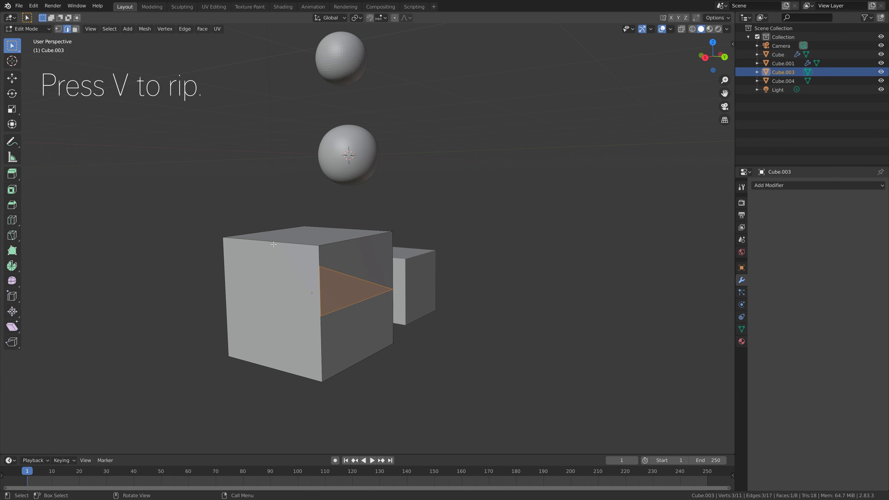
{"action": "left_click", "coordinate": [320, 274]}
{"action": "key", "text": "v"}
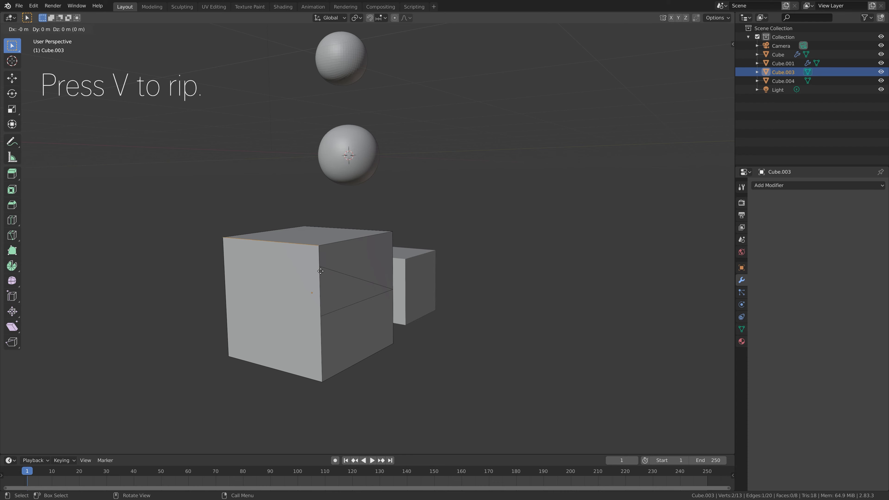
{"action": "left_click", "coordinate": [268, 302]}
{"action": "middle_click_drag", "start_coordinate": [268, 302], "coordinate": [393, 266]}
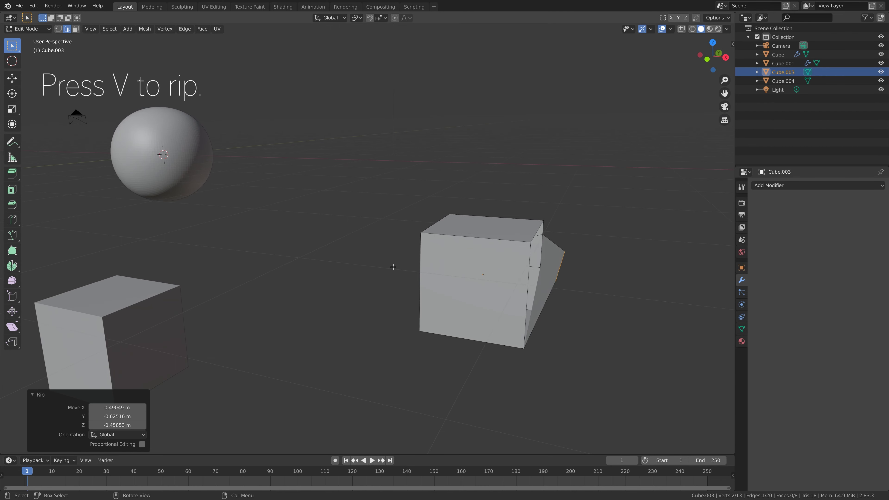
Rip the cube's front and left top edges upward, clear the selection and return to Object Mode.
{"action": "left_click", "coordinate": [476, 232]}
{"action": "left_click", "coordinate": [436, 223], "text": "shift"}
{"action": "key", "text": "v"}
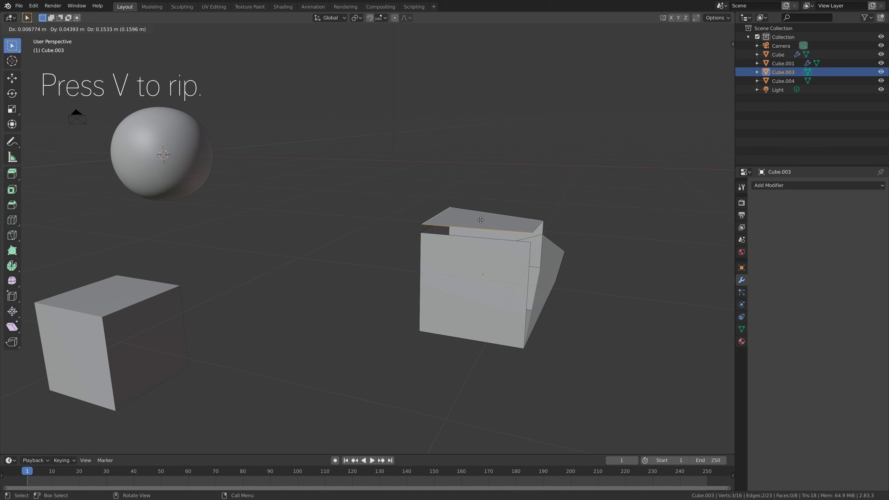
{"action": "left_click", "coordinate": [485, 170]}
{"action": "middle_click_drag", "start_coordinate": [484, 170], "coordinate": [424, 233]}
{"action": "left_click", "coordinate": [424, 234]}
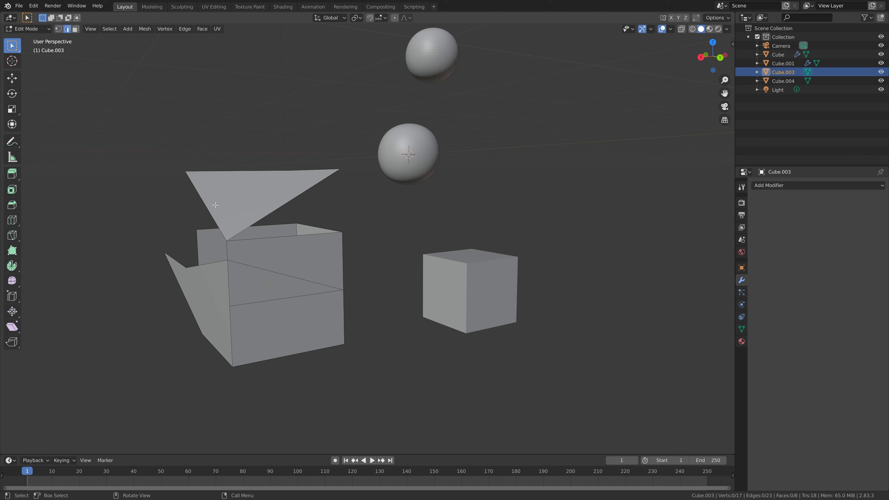
{"action": "key", "text": "Tab"}
Delete the ripped cube, Cube.003.
{"action": "key", "text": "x"}
{"action": "left_click", "coordinate": [215, 205]}
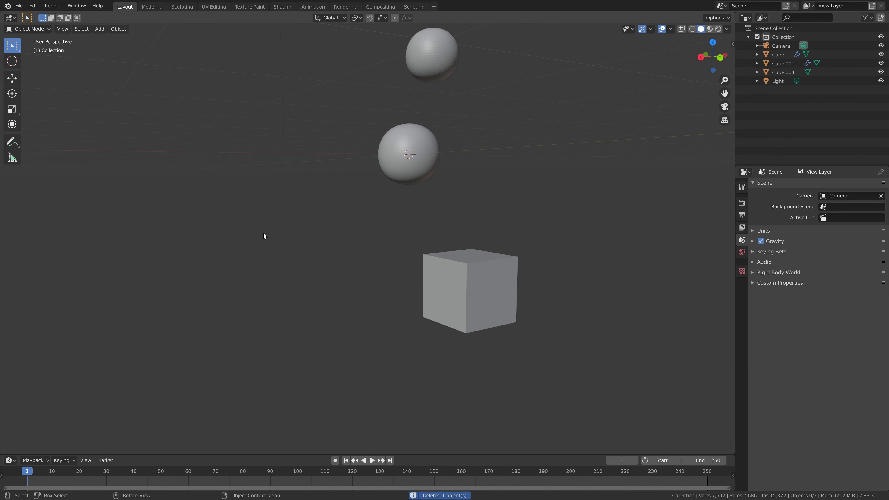
{"action": "middle_click_drag", "start_coordinate": [657, 261], "coordinate": [591, 306]}
Rip-fill Cube.004's top edge outward by -0.26363, 0.21586, 0.94703 m, closing the gap with new faces.
{"action": "left_click", "coordinate": [491, 361]}
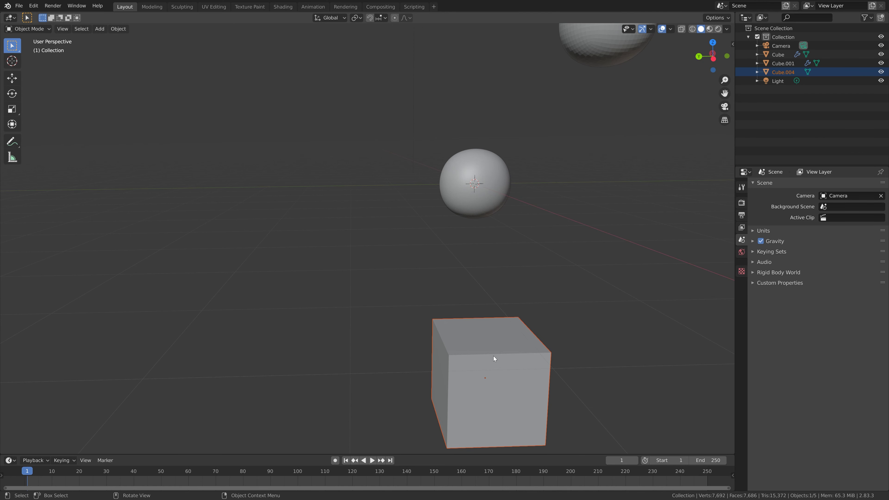
{"action": "key", "text": "Tab"}
{"action": "key", "text": "2"}
{"action": "left_click", "coordinate": [742, 279]}
{"action": "middle_click_drag", "start_coordinate": [493, 357], "coordinate": [415, 331]}
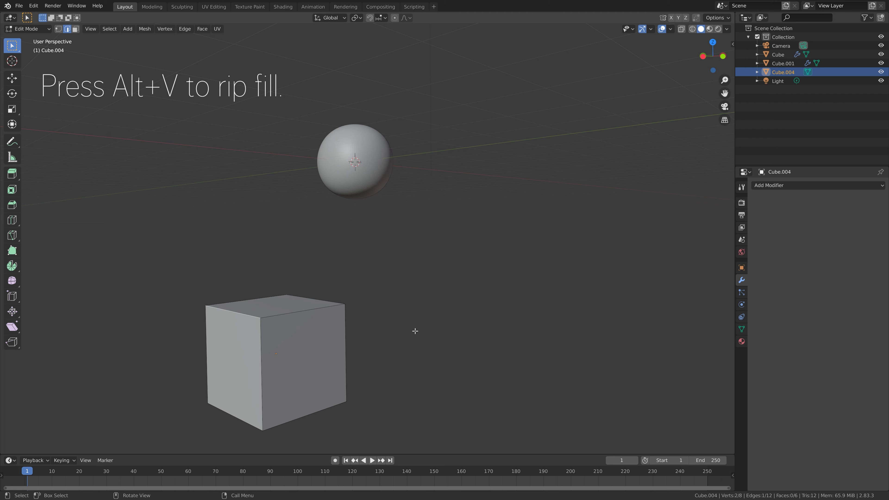
{"action": "key", "text": "alt+v"}
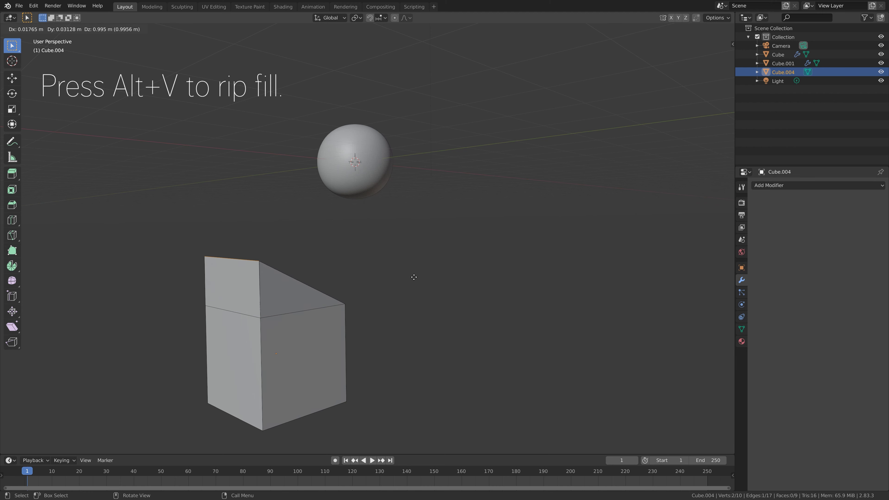
{"action": "left_click", "coordinate": [396, 382]}
{"action": "middle_click_drag", "start_coordinate": [396, 383], "coordinate": [367, 339]}
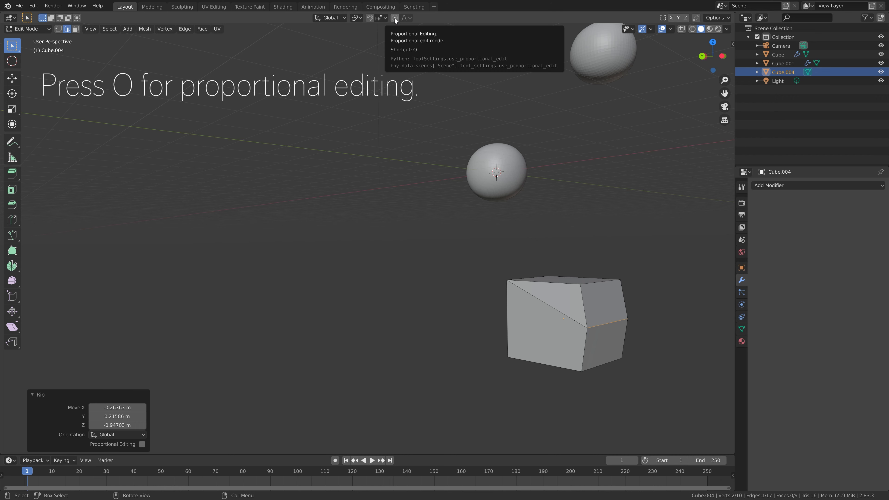
Enable proportional editing on Cube.004 and resize its influence during a cancelled top-edge move.
{"action": "middle_click_drag", "start_coordinate": [387, 56], "coordinate": [495, 299]}
{"action": "left_click", "coordinate": [236, 306]}
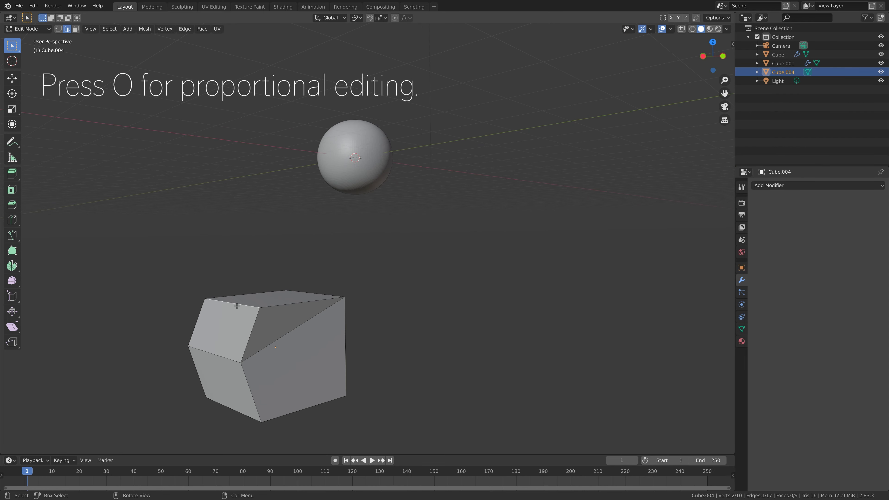
{"action": "key", "text": "o"}
{"action": "key", "text": "g"}
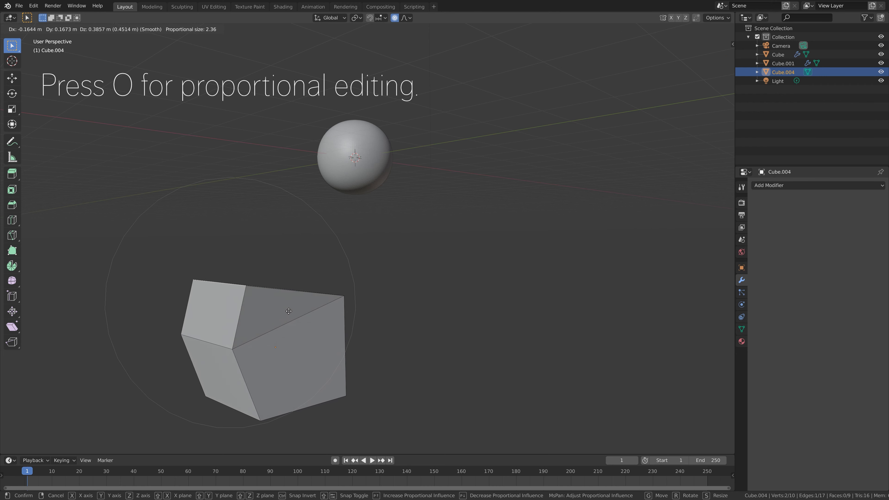
{"action": "scroll", "coordinate": [294, 318], "scroll_direction": "down", "scroll_amount": 6}
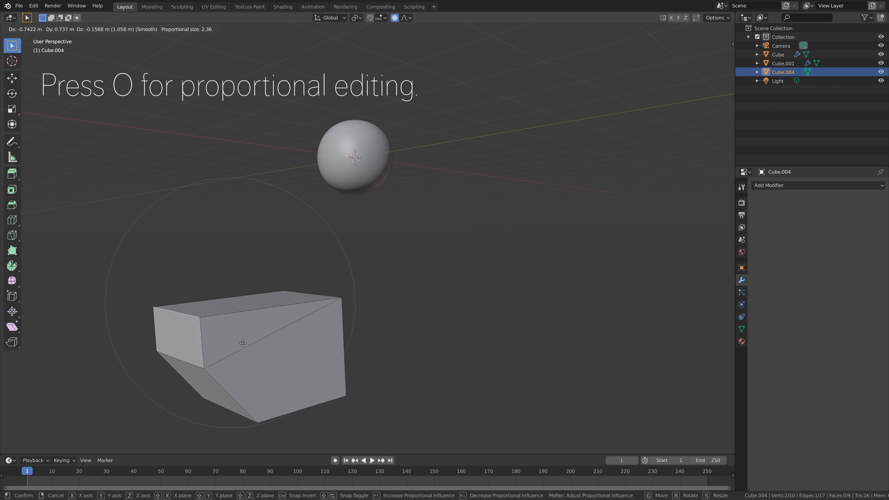
{"action": "key", "text": "Escape"}
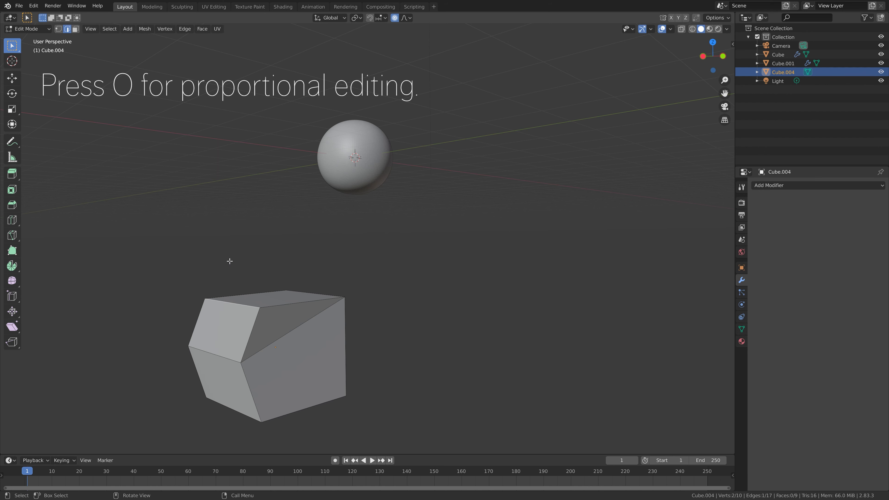
{"action": "left_click", "coordinate": [75, 29]}
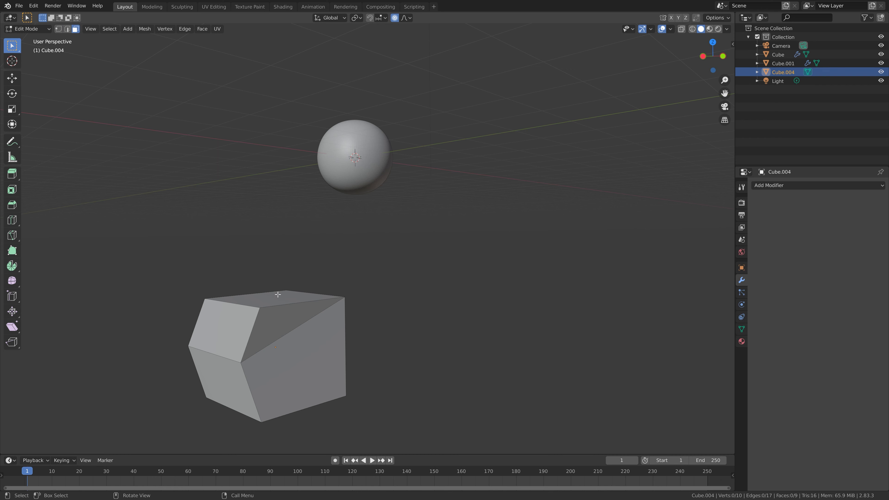
Separate the top face into Cube.002 and lift it 0.30865, -0.29965, 0.7751 m above the cube.
{"action": "left_click", "coordinate": [309, 300]}
{"action": "key", "text": "p"}
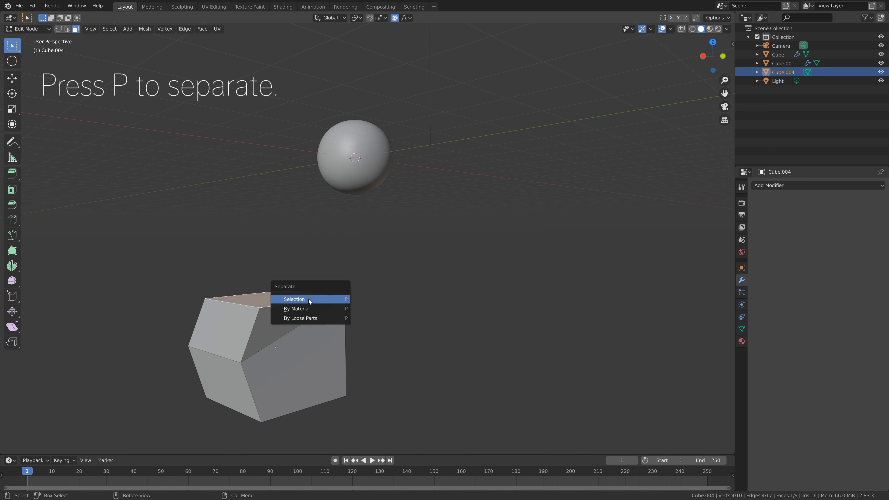
{"action": "left_click", "coordinate": [310, 301]}
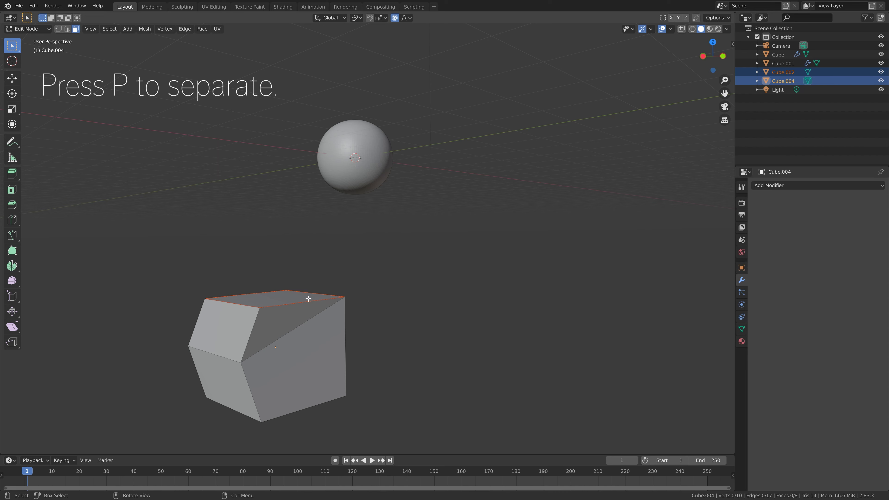
{"action": "key", "text": "Tab"}
{"action": "left_click", "coordinate": [306, 302]}
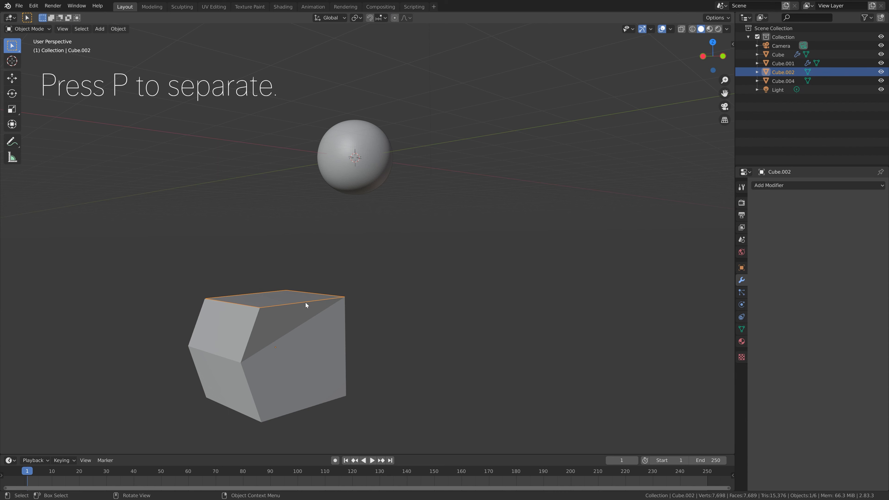
{"action": "key", "text": "g"}
{"action": "left_click", "coordinate": [326, 263]}
{"action": "middle_click_drag", "start_coordinate": [325, 263], "coordinate": [317, 293]}
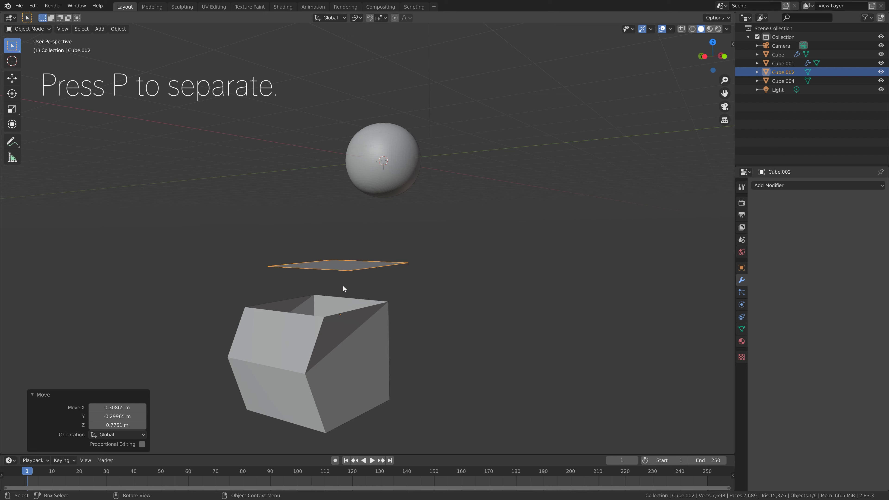
Delete the open cube and the separated top face together.
{"action": "left_click", "coordinate": [338, 333], "text": "shift"}
{"action": "key", "text": "x"}
{"action": "left_click", "coordinate": [338, 333]}
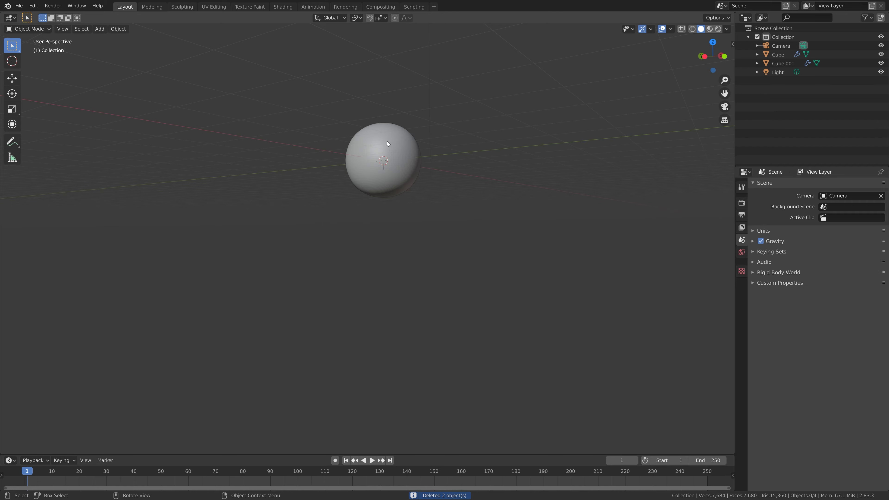
Move the Cube sphere with snapping, then along X and Z, keeping it at location 0, 0, 0.
{"action": "left_click", "coordinate": [386, 141]}
{"action": "middle_click_drag", "start_coordinate": [387, 141], "coordinate": [492, 240]}
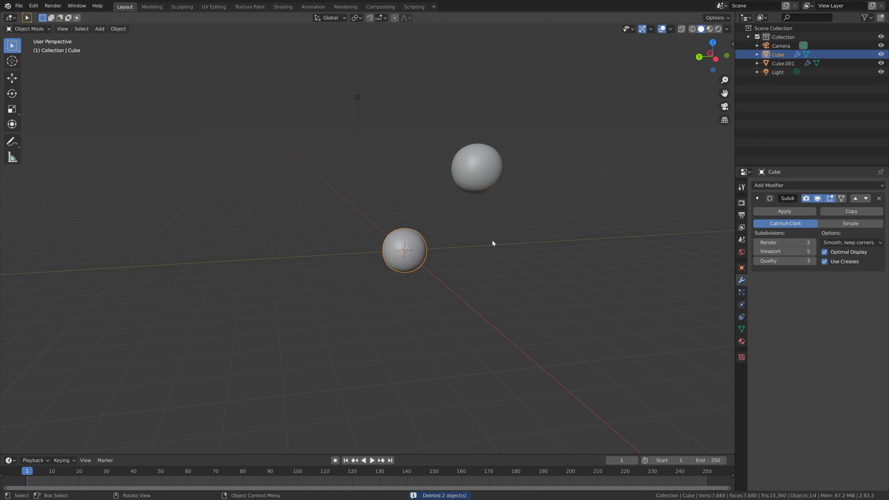
{"action": "key", "text": "g"}
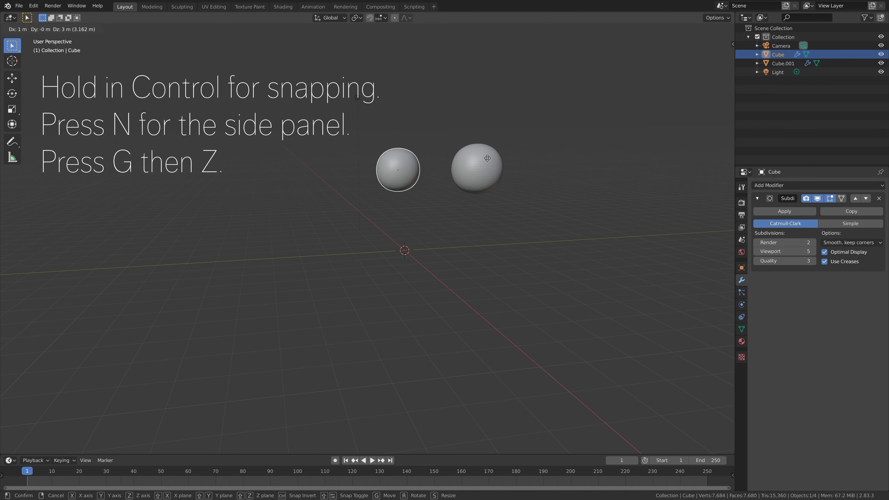
{"action": "left_click", "coordinate": [455, 243]}
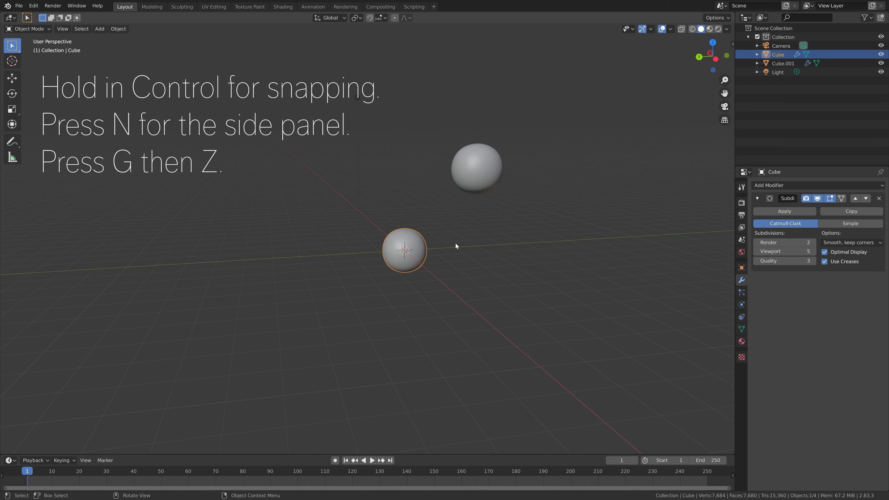
{"action": "key", "text": "g"}
{"action": "key", "text": "x"}
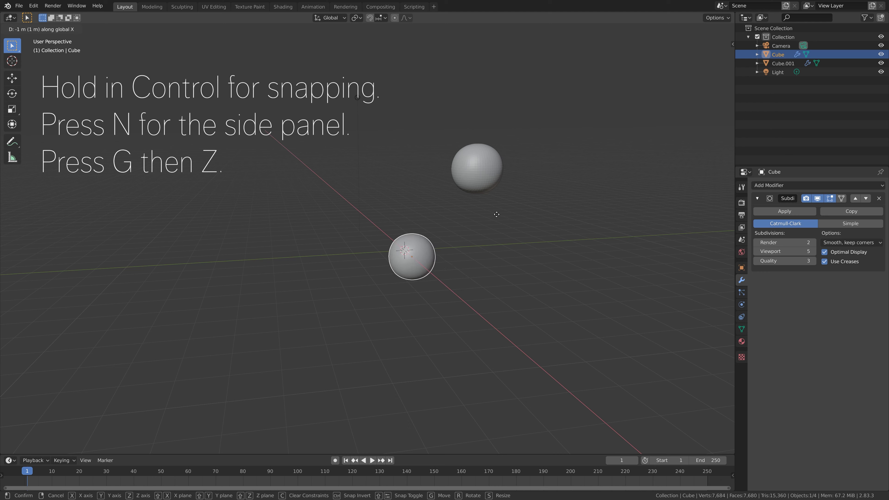
{"action": "left_click", "coordinate": [488, 201]}
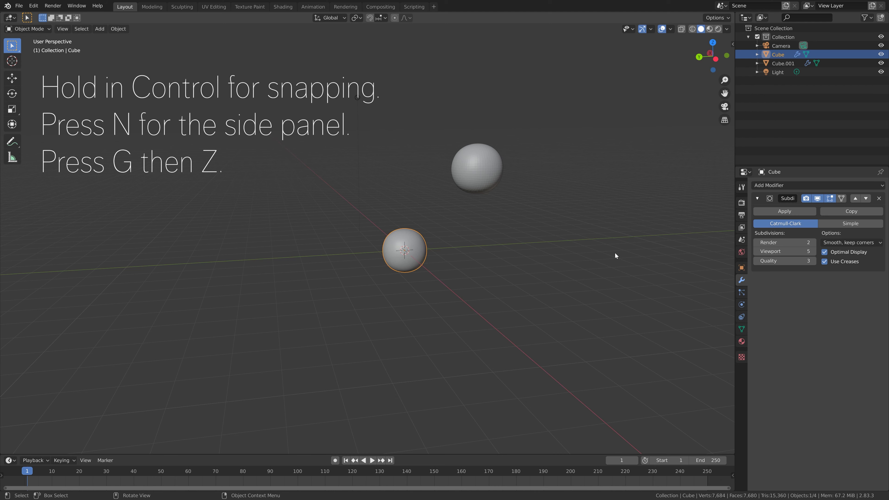
{"action": "key", "text": "n"}
{"action": "key", "text": "g"}
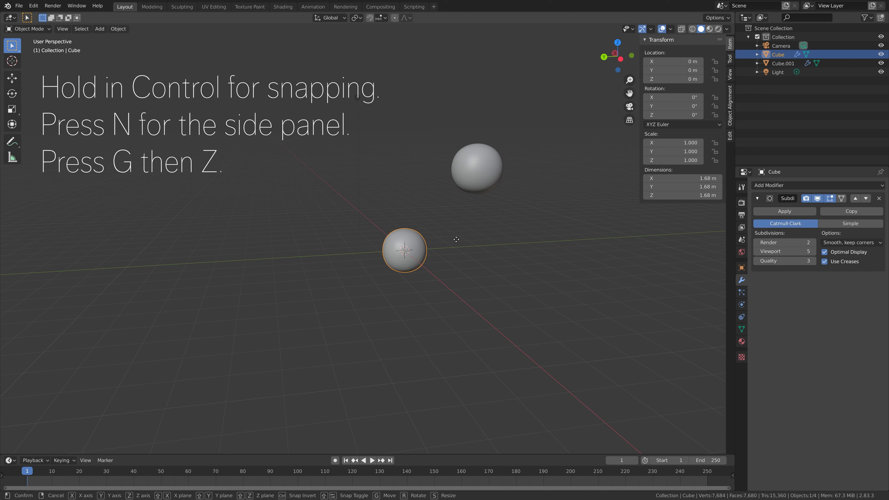
{"action": "key", "text": "z"}
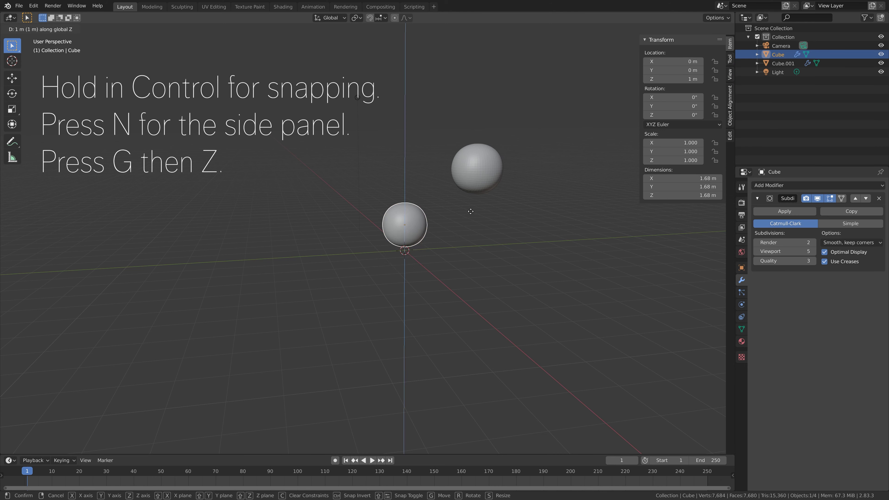
{"action": "left_click", "coordinate": [492, 246]}
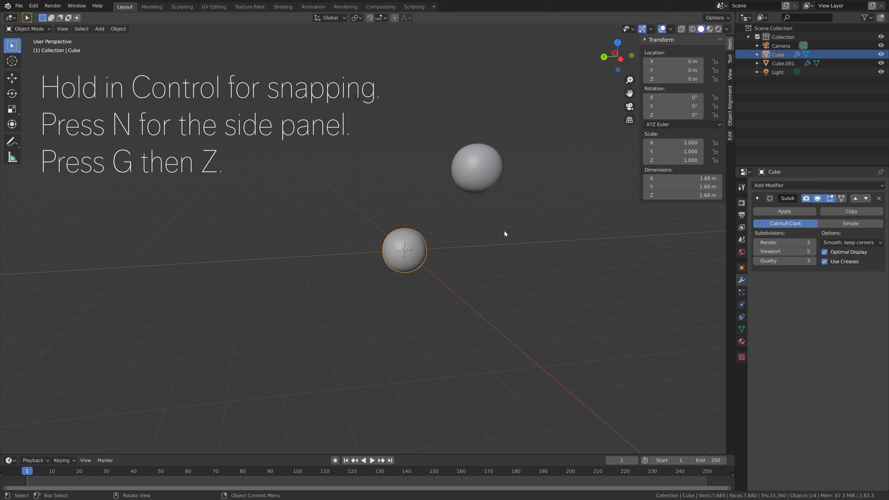
{"action": "key", "text": "n"}
{"action": "scroll", "coordinate": [482, 227], "scroll_direction": "up", "scroll_amount": 5}
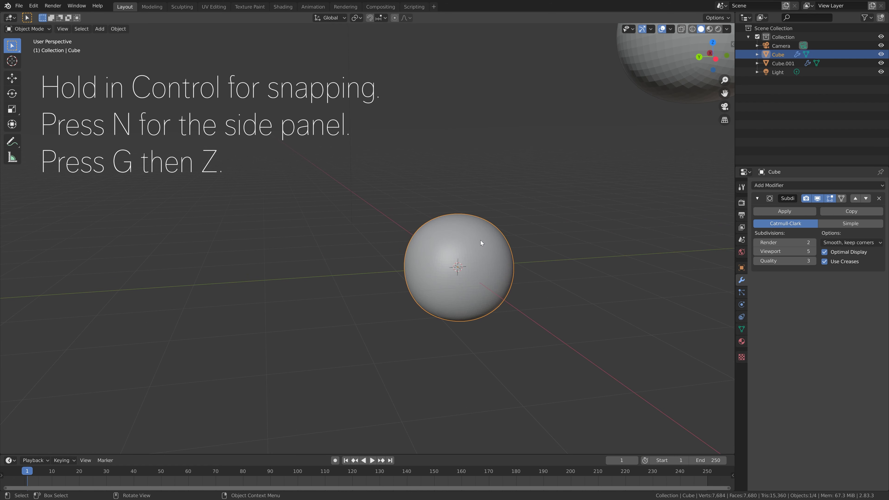
{"action": "key", "text": "Tab"}
{"action": "middle_click_drag", "start_coordinate": [487, 242], "coordinate": [468, 240]}
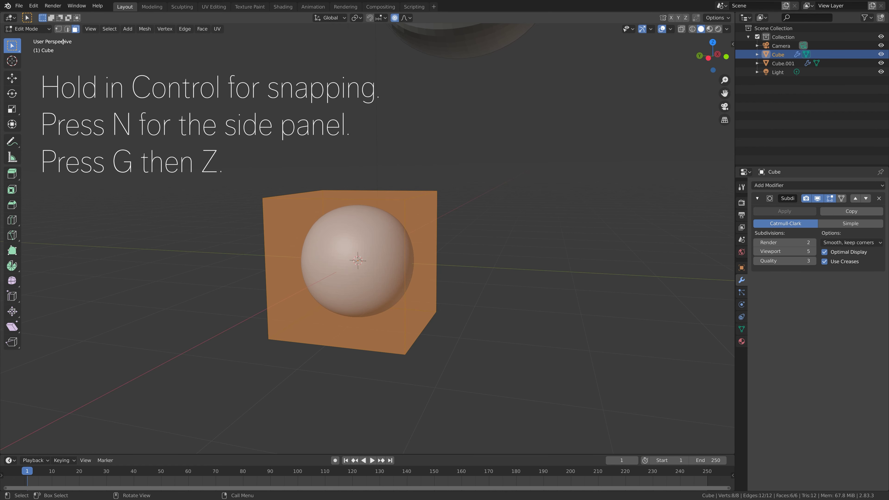
{"action": "key", "text": "1"}
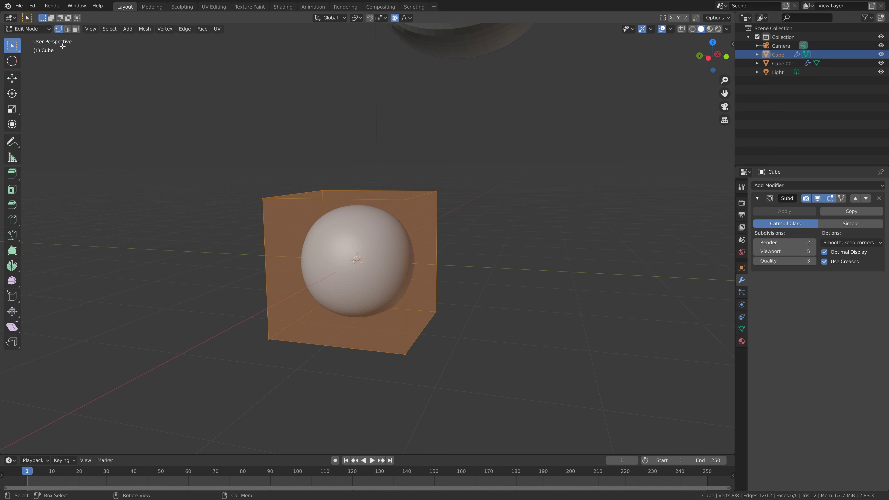
{"action": "left_click", "coordinate": [262, 199]}
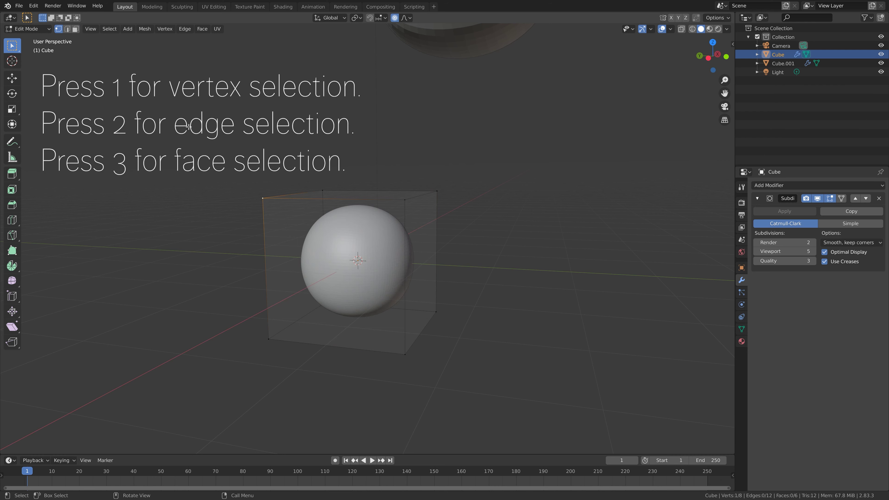
{"action": "key", "text": "2"}
{"action": "left_click", "coordinate": [318, 199]}
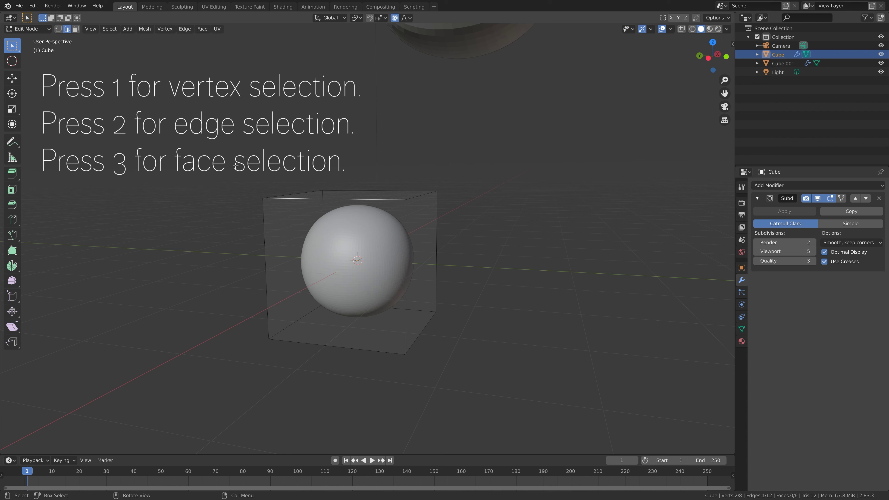
{"action": "key", "text": "3"}
{"action": "left_click", "coordinate": [378, 251]}
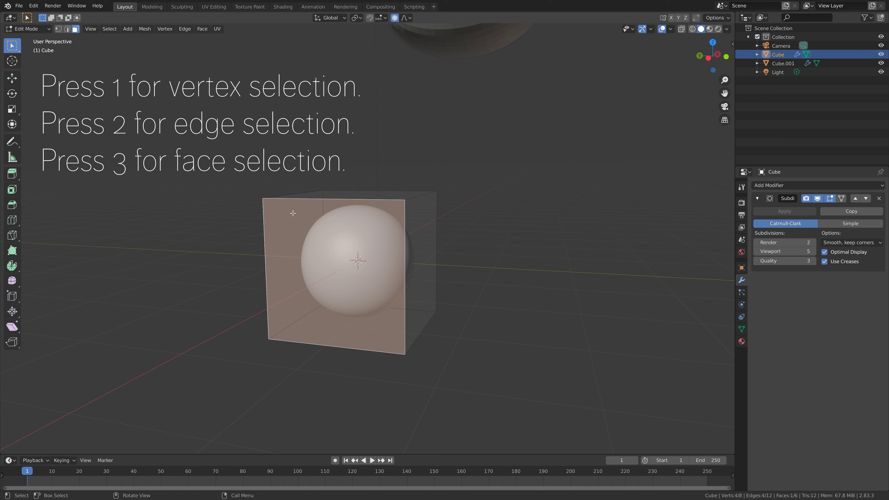
{"action": "key", "text": "alt+a"}
{"action": "key", "text": "Tab"}
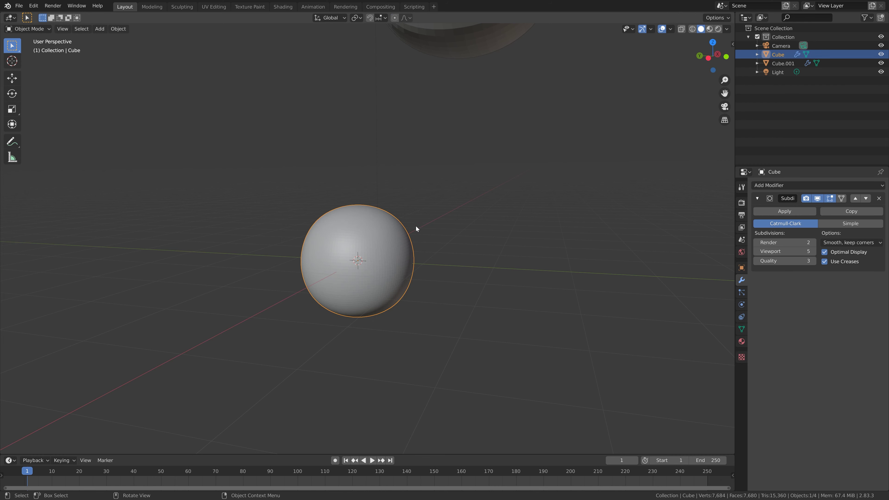
Apply Cube's Subdivision modifier for a 6,146-vertex mesh, then select a horizontal edge loop in Edit Mode.
{"action": "left_click", "coordinate": [784, 212]}
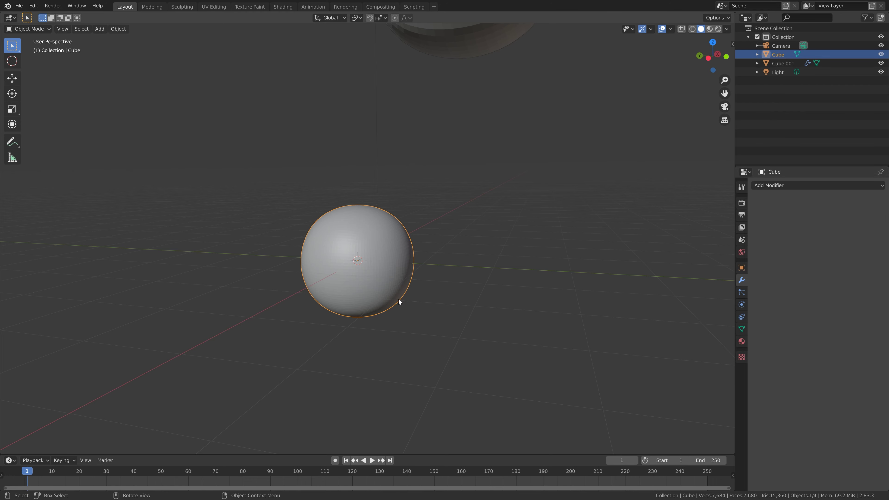
{"action": "key", "text": "Tab"}
{"action": "scroll", "coordinate": [398, 298], "scroll_direction": "up", "scroll_amount": 6}
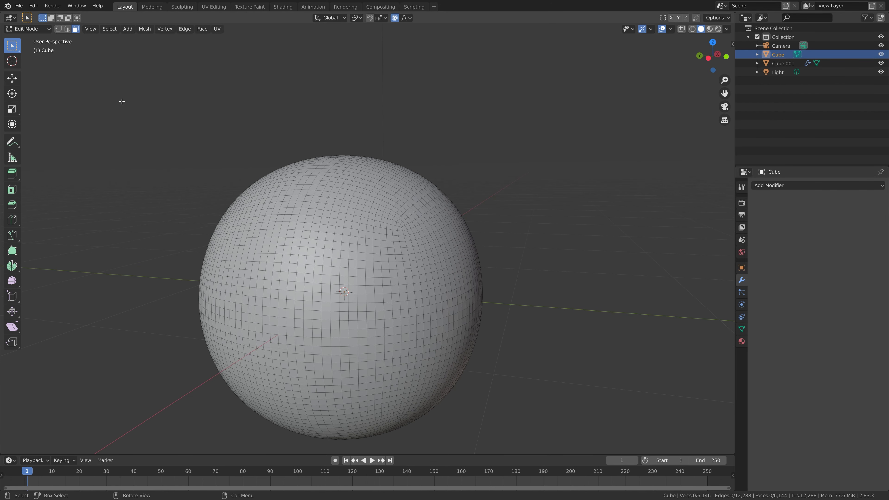
{"action": "key", "text": "2"}
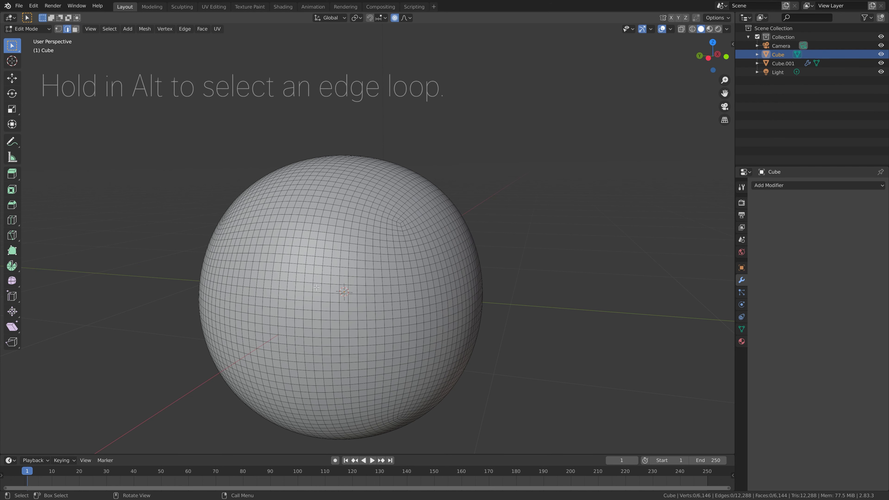
{"action": "middle_click_drag", "start_coordinate": [316, 288], "coordinate": [350, 245]}
{"action": "left_click", "coordinate": [355, 218], "text": "alt"}
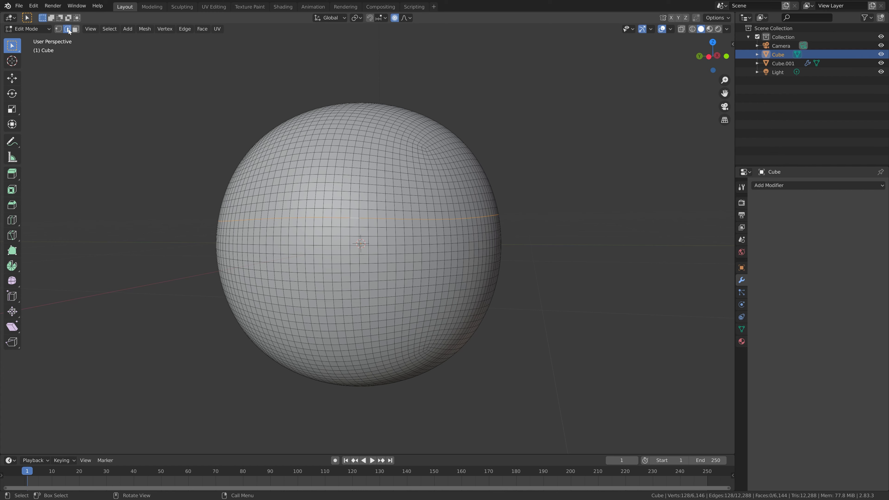
In face select mode, try insetting a single sphere face, then cancel.
{"action": "left_click", "coordinate": [76, 29]}
{"action": "scroll", "coordinate": [349, 214], "scroll_direction": "down", "scroll_amount": 2}
{"action": "scroll", "coordinate": [349, 214], "scroll_direction": "up", "scroll_amount": 12}
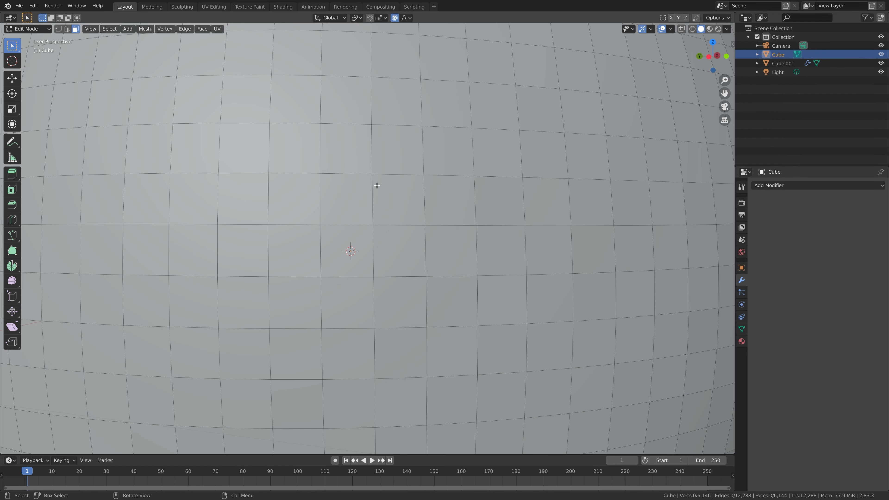
{"action": "left_click", "coordinate": [344, 198]}
{"action": "key", "text": "i"}
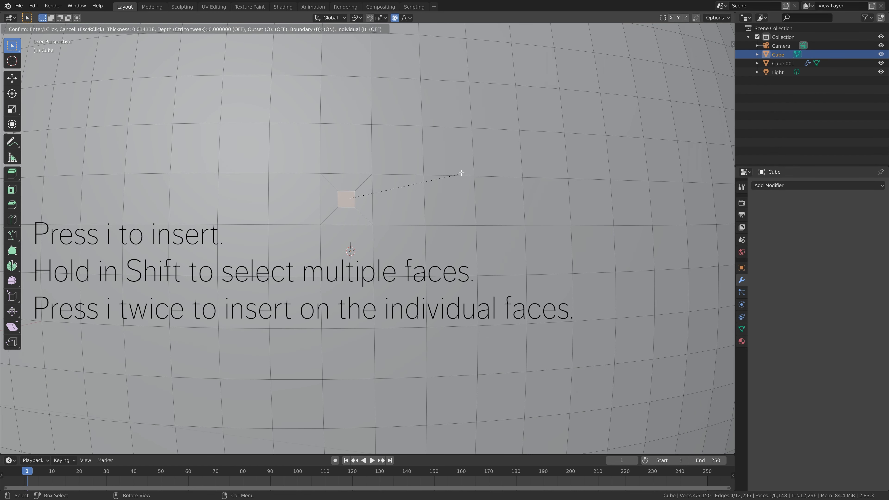
{"action": "key", "text": "Escape"}
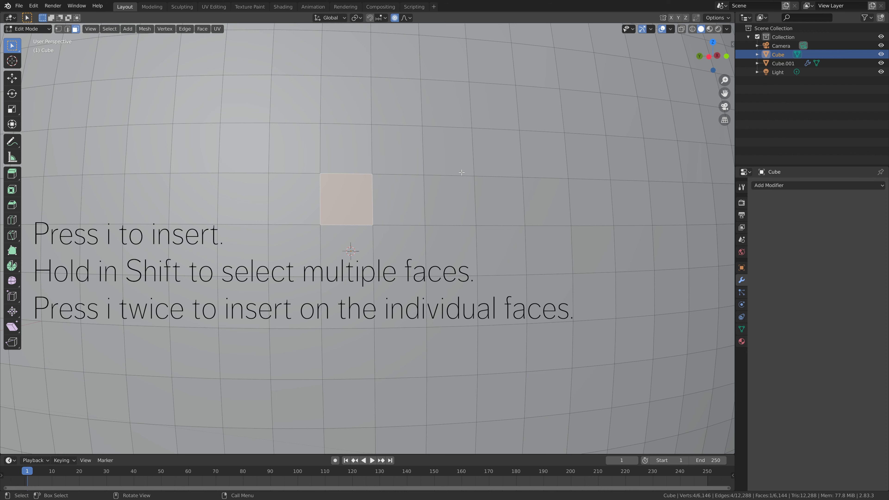
Inset four adjacent faces individually at 0.008022 m thickness and return to Object Mode.
{"action": "left_click", "coordinate": [401, 145]}
{"action": "left_click", "coordinate": [445, 152], "text": "shift"}
{"action": "left_click", "coordinate": [446, 197], "text": "shift"}
{"action": "left_click", "coordinate": [399, 198], "text": "shift"}
{"action": "key", "text": "i"}
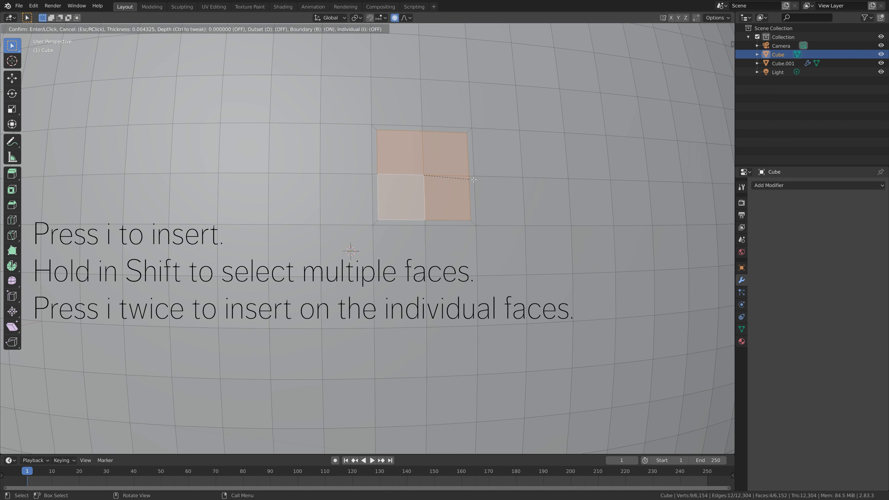
{"action": "key", "text": "i"}
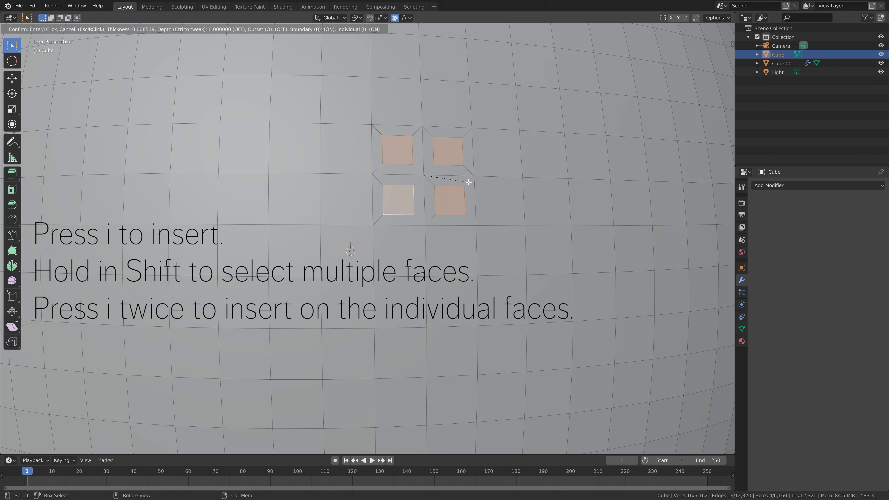
{"action": "left_click", "coordinate": [466, 216]}
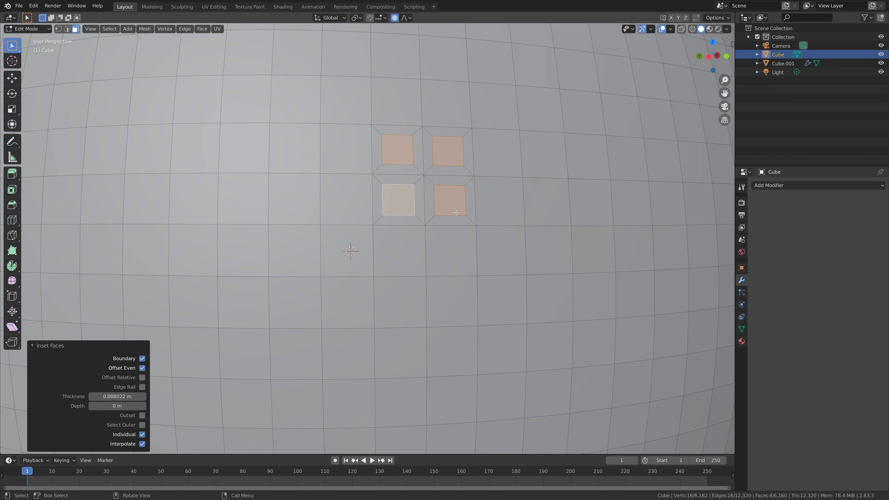
{"action": "key", "text": "Tab"}
{"action": "scroll", "coordinate": [432, 203], "scroll_direction": "down", "scroll_amount": 10}
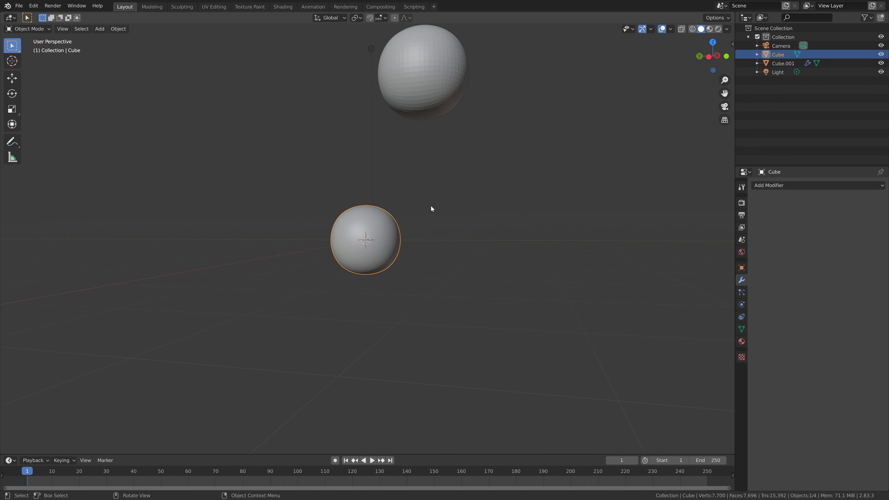
{"action": "middle_click_drag", "start_coordinate": [436, 213], "coordinate": [439, 209]}
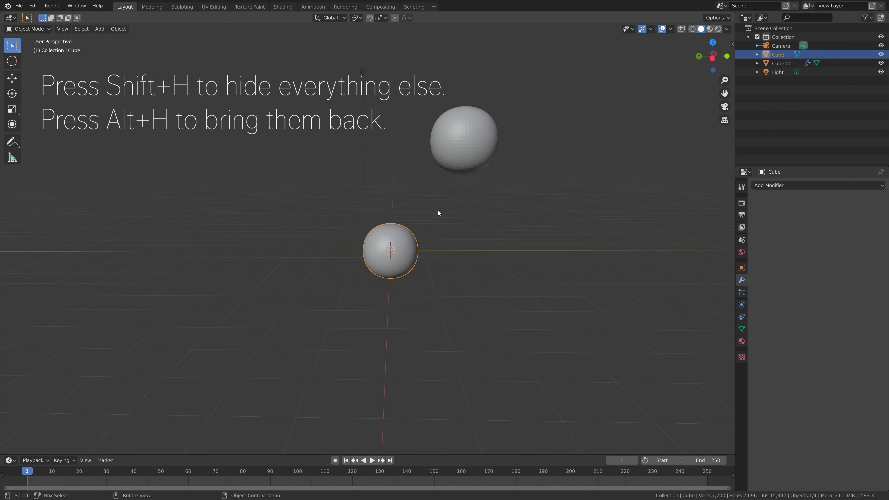
{"action": "key", "text": "shift+h"}
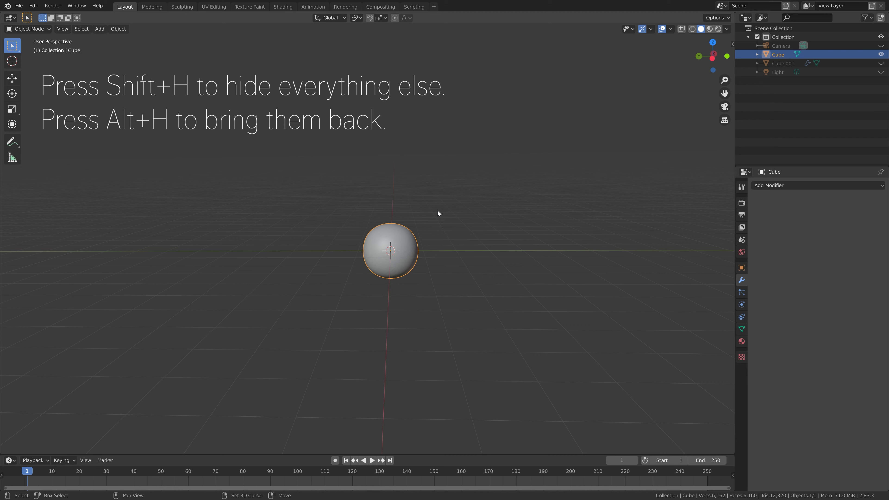
{"action": "key", "text": "alt+h"}
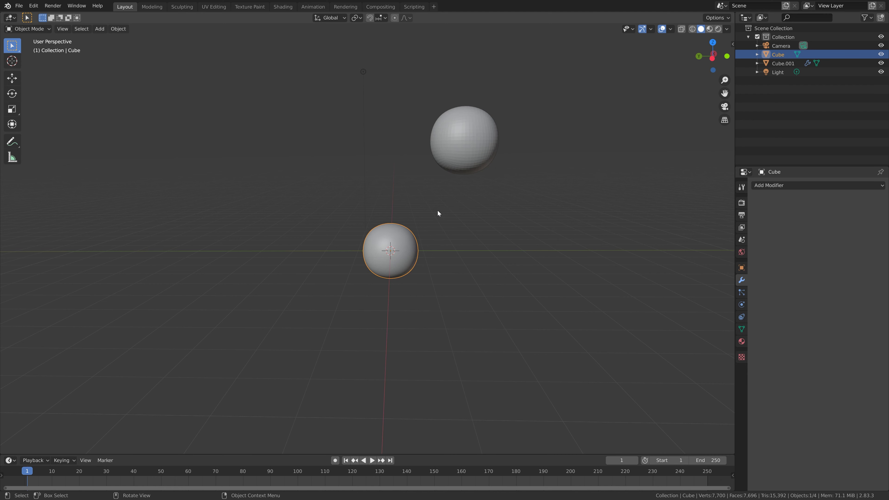
Rename the centre sphere to 'Super Cube' with F2, then open and dismiss the F3 search.
{"action": "key", "text": "F2"}
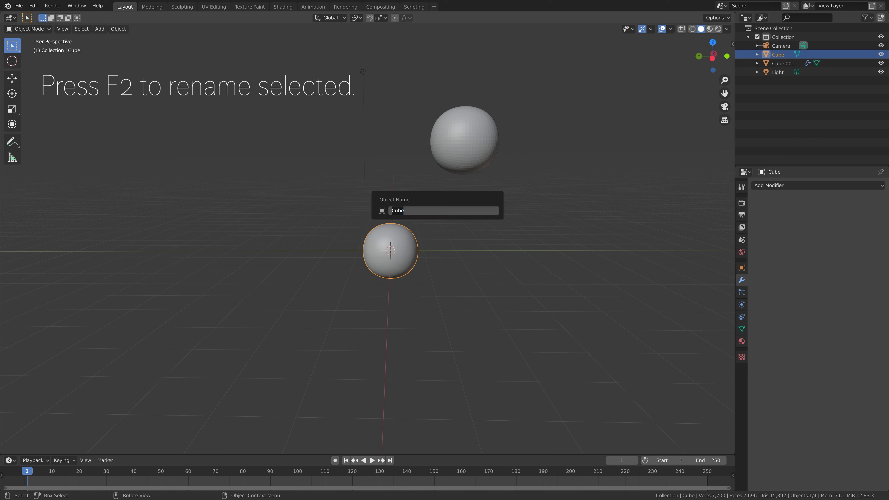
{"action": "type", "text": "Super Cube"}
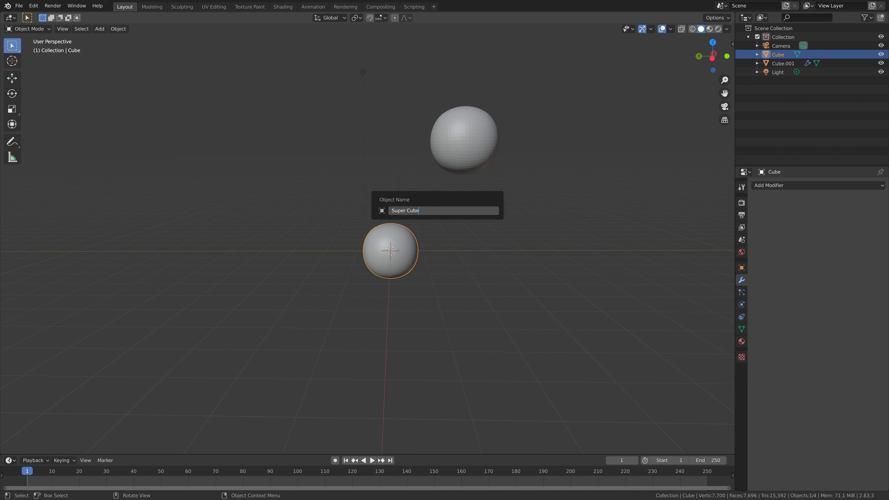
{"action": "key", "text": "Return"}
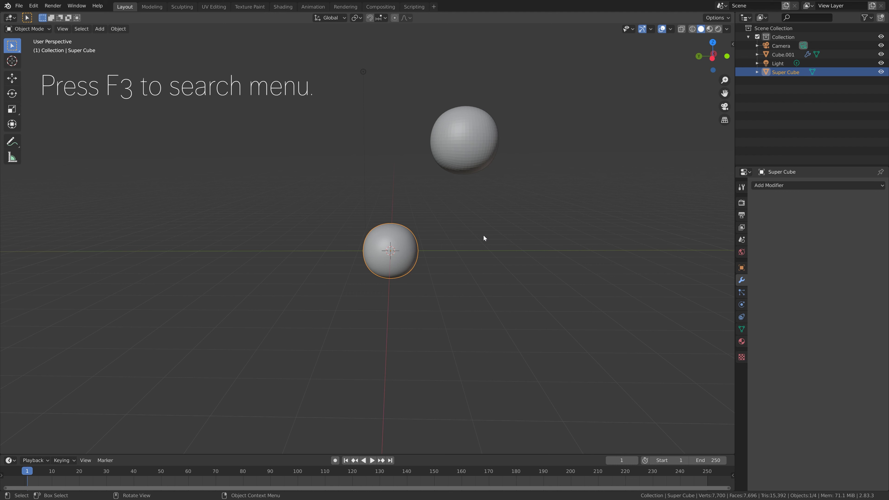
{"action": "key", "text": "F3"}
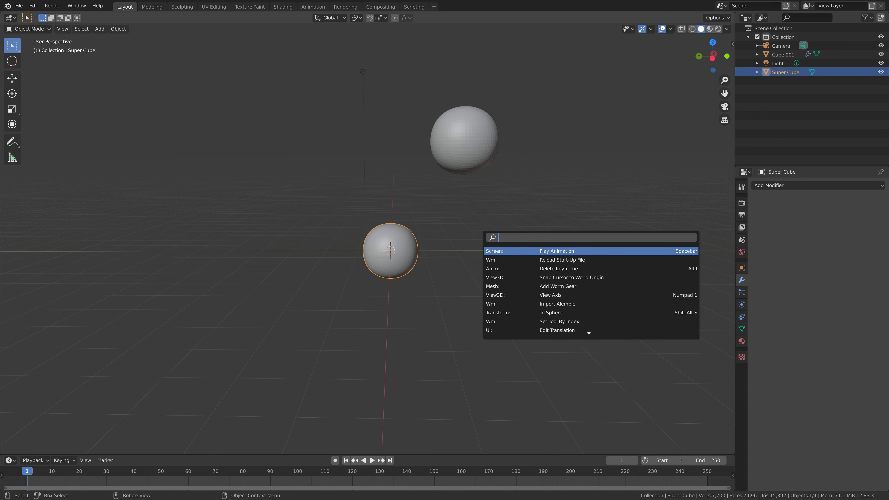
{"action": "key", "text": "Escape"}
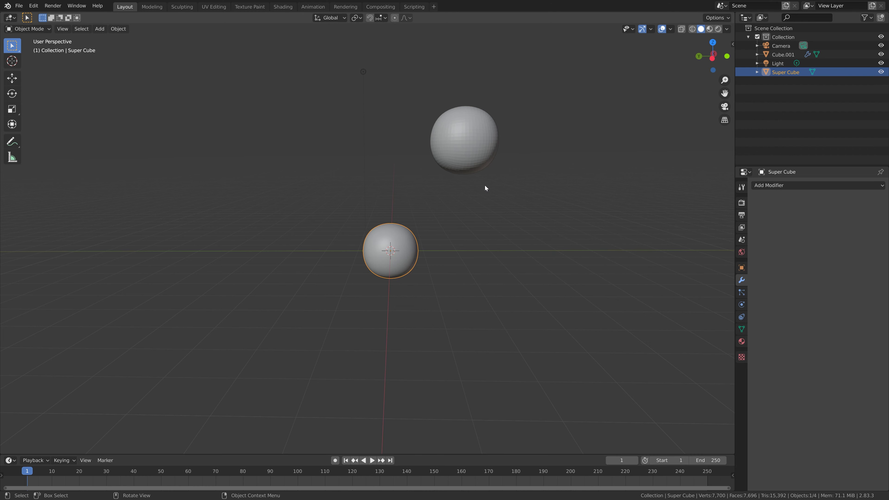
Turn off proportional editing, split one face off the Super Cube sphere with Y, and move it outward.
{"action": "scroll", "coordinate": [484, 188], "scroll_direction": "up", "scroll_amount": 8}
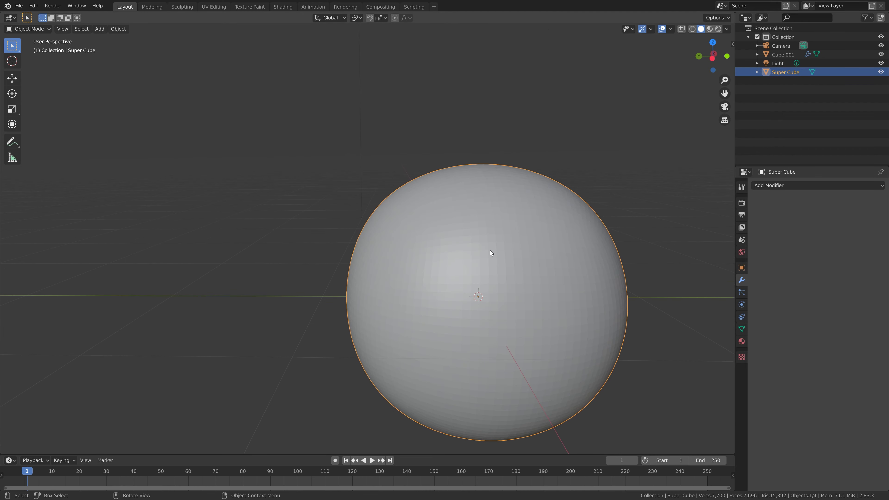
{"action": "key", "text": "Tab"}
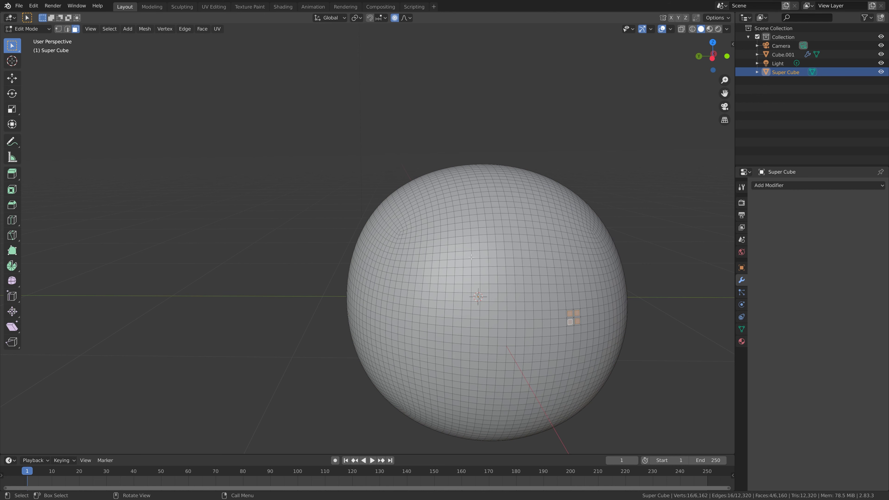
{"action": "left_click", "coordinate": [471, 257]}
{"action": "middle_click_drag", "start_coordinate": [525, 272], "coordinate": [519, 272]}
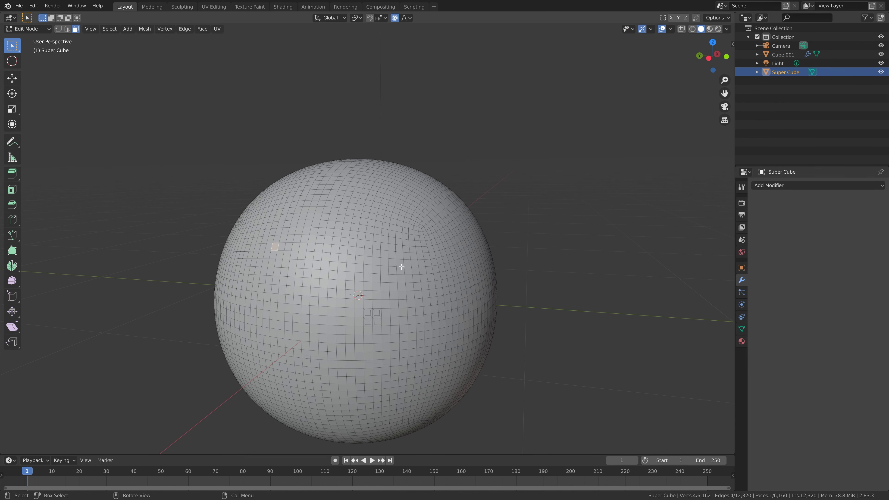
{"action": "left_click", "coordinate": [284, 240]}
{"action": "key", "text": "o"}
{"action": "key", "text": "v"}
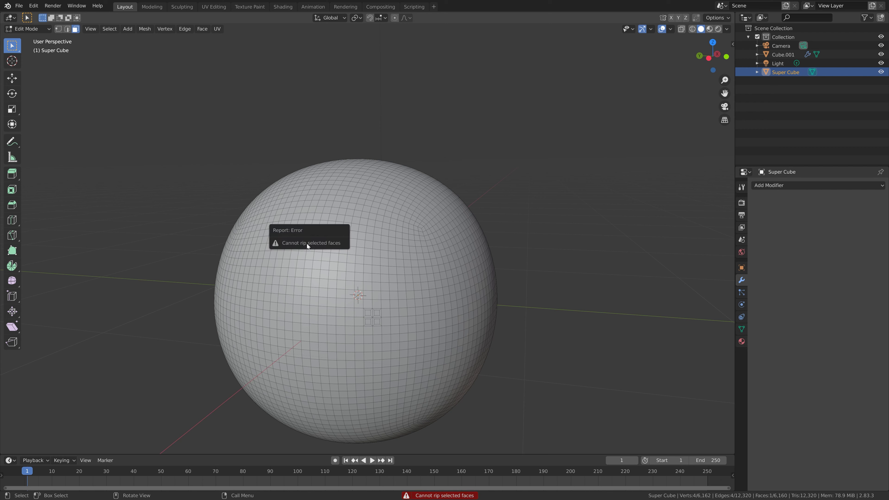
{"action": "key", "text": "y"}
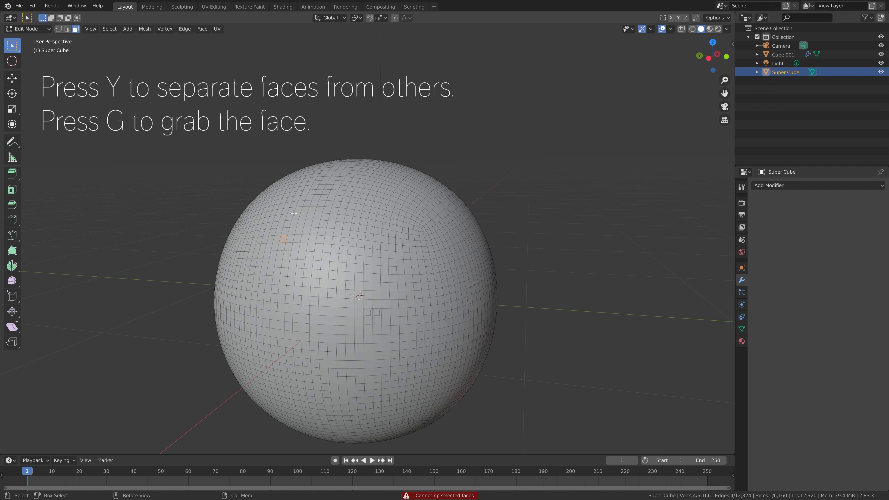
{"action": "key", "text": "g"}
{"action": "left_click", "coordinate": [308, 196]}
{"action": "key", "text": "Tab"}
{"action": "middle_click_drag", "start_coordinate": [315, 246], "coordinate": [375, 259]}
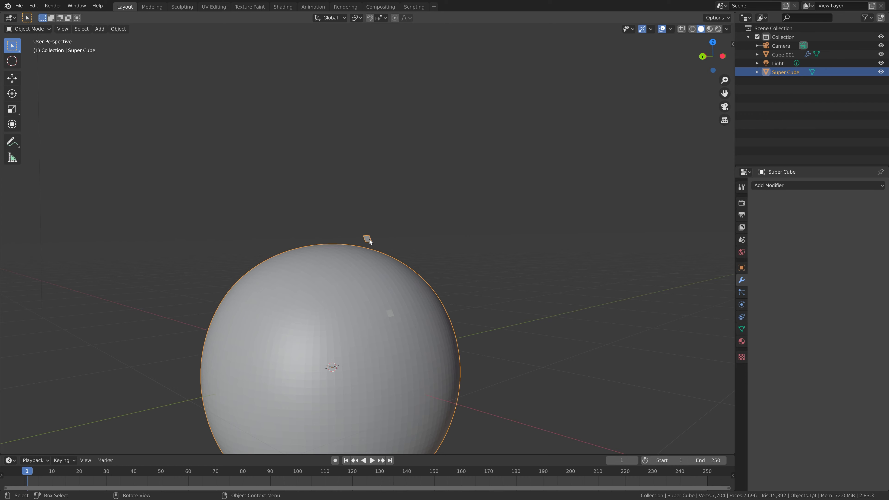
Raise the Super Cube sphere 0.607 m along Z, then repeat the move with Shift+R.
{"action": "key", "text": "g"}
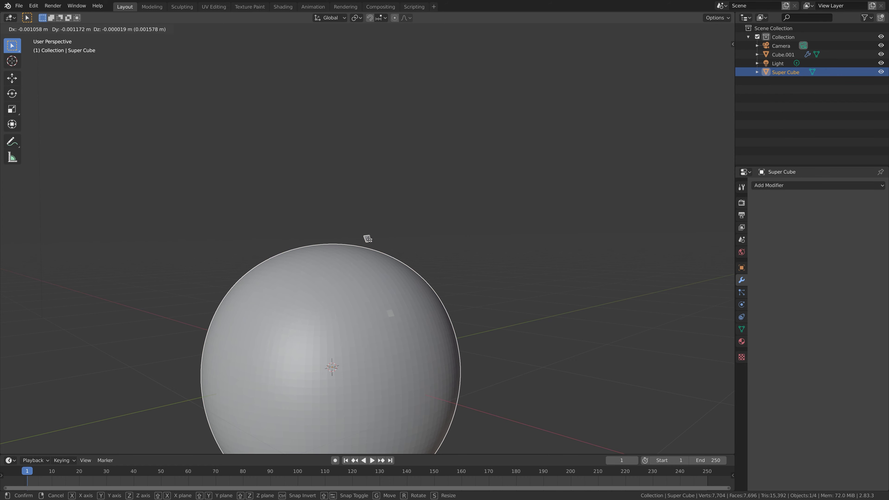
{"action": "key", "text": "z"}
{"action": "left_click", "coordinate": [367, 210]}
{"action": "scroll", "coordinate": [367, 209], "scroll_direction": "down", "scroll_amount": 6}
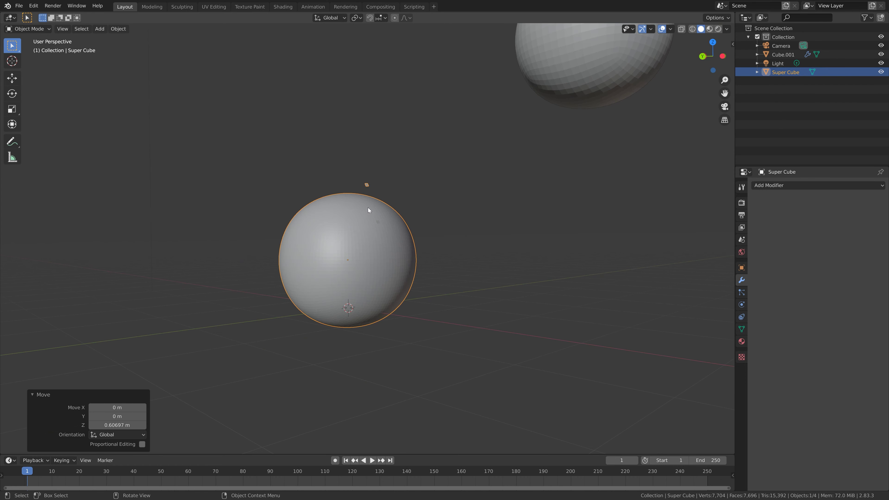
{"action": "key", "text": "shift+r"}
{"action": "key", "text": "shift+r"}
{"action": "key", "text": "shift+r"}
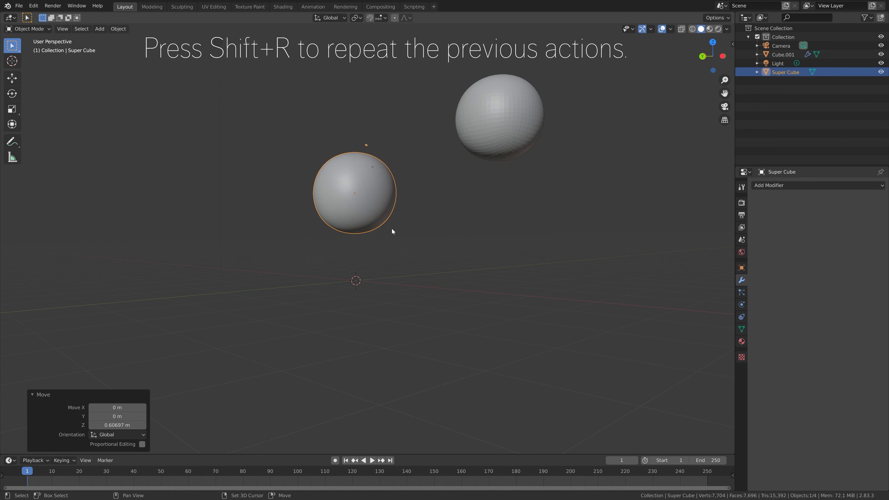
Duplicate Cube.001 below itself, repeat the duplication into a column, then undo the copies.
{"action": "left_click", "coordinate": [498, 120]}
{"action": "key", "text": "shift+d"}
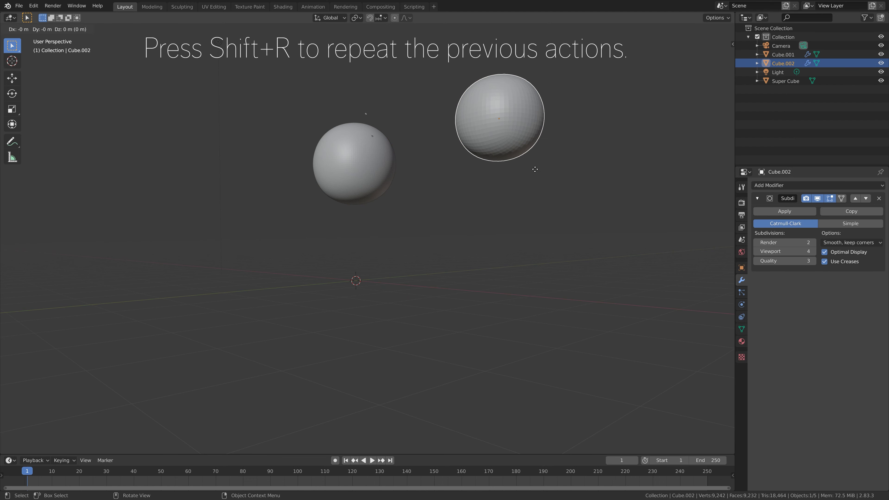
{"action": "left_click", "coordinate": [532, 278]}
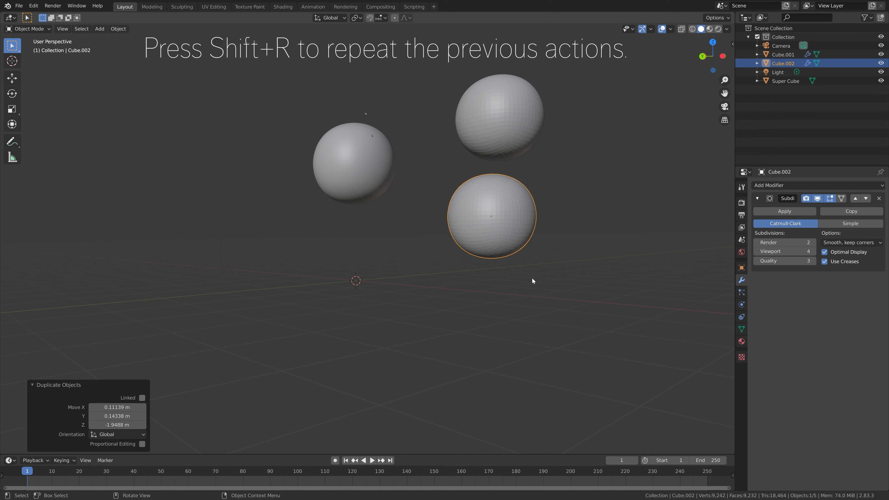
{"action": "scroll", "coordinate": [532, 278], "scroll_direction": "down", "scroll_amount": 2}
{"action": "scroll", "coordinate": [532, 278], "scroll_direction": "down", "scroll_amount": 2}
{"action": "key", "text": "shift+r"}
{"action": "key", "text": "shift+r"}
{"action": "key", "text": "shift+r"}
{"action": "key", "text": "shift+r"}
{"action": "key", "text": "shift+r"}
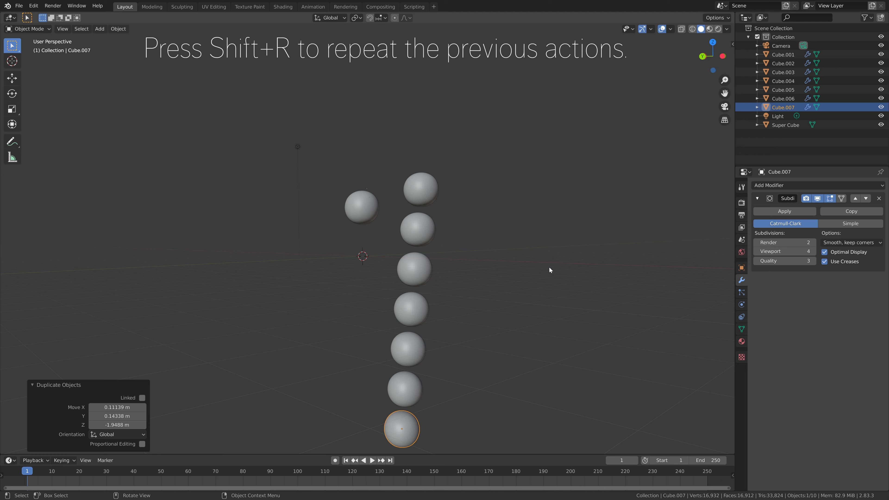
{"action": "key", "text": "ctrl+z"}
{"action": "key", "text": "ctrl+z"}
{"action": "key", "text": "ctrl+z"}
{"action": "key", "text": "ctrl+z"}
{"action": "key", "text": "ctrl+z"}
{"action": "key", "text": "ctrl+z"}
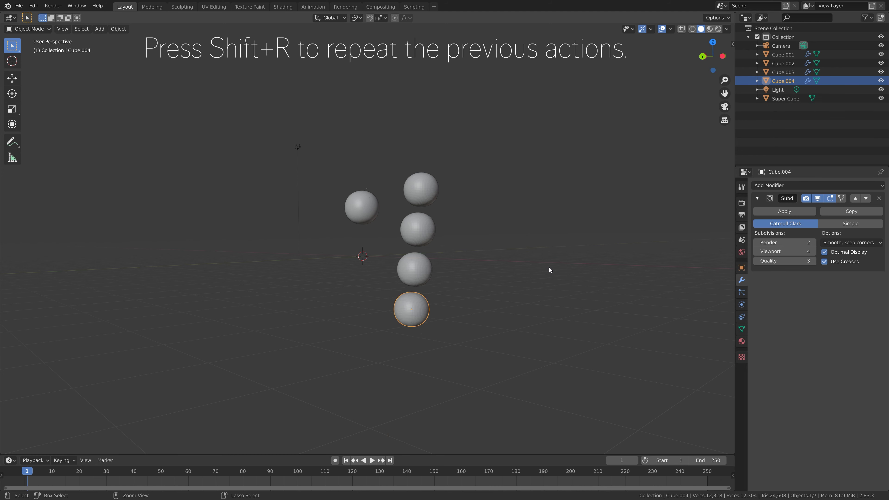
Delete the Super Cube sphere and set the timeline to frame 56.
{"action": "left_click", "coordinate": [361, 209]}
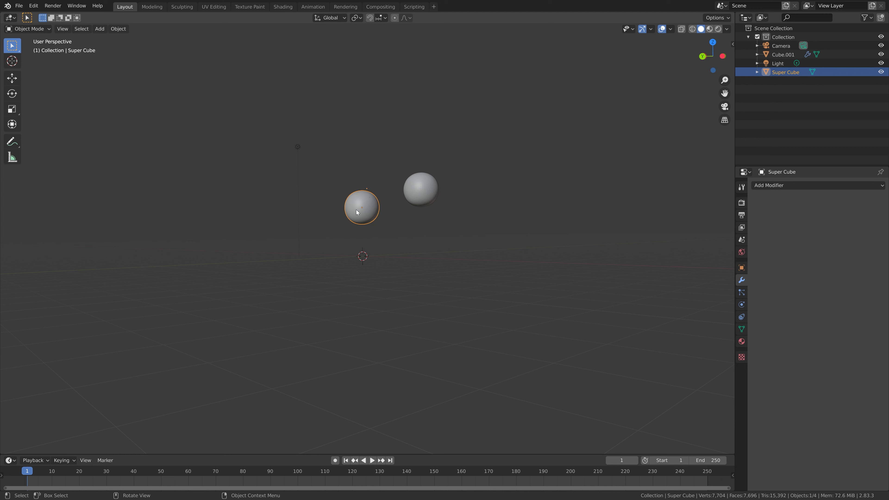
{"action": "key", "text": "Delete"}
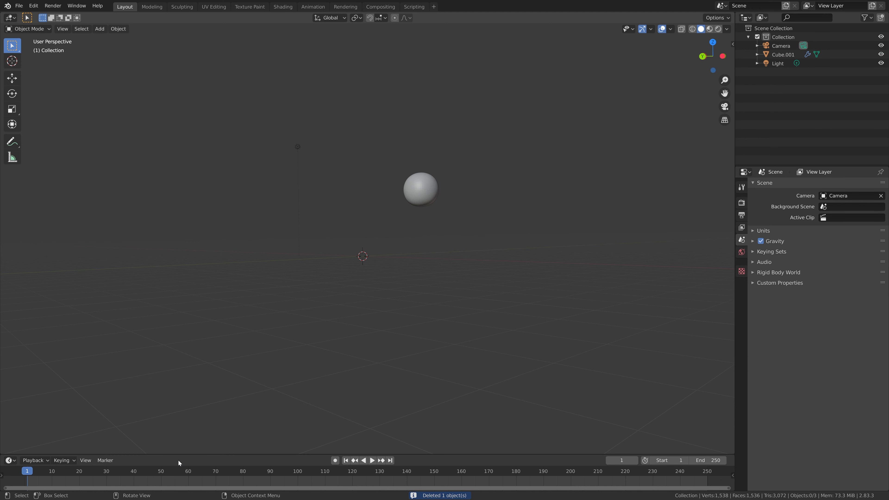
{"action": "left_click", "coordinate": [177, 471]}
Keyframe Cube.001's location at frame 56, then move it toward the origin and keyframe it at frame 214.
{"action": "left_click", "coordinate": [432, 200]}
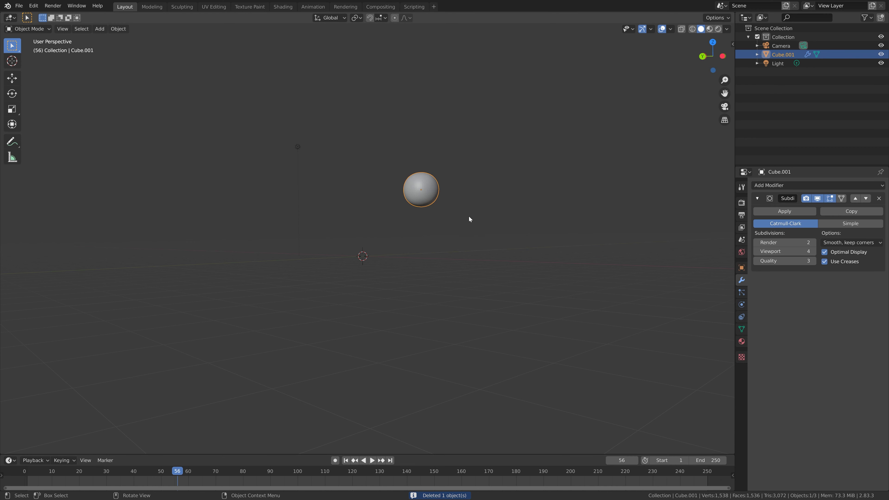
{"action": "key", "text": "n"}
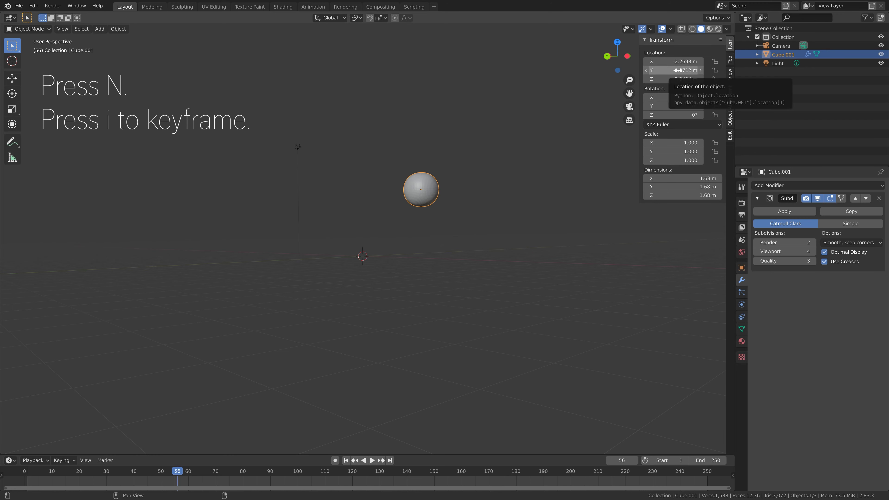
{"action": "key", "text": "i"}
{"action": "left_click", "coordinate": [609, 472]}
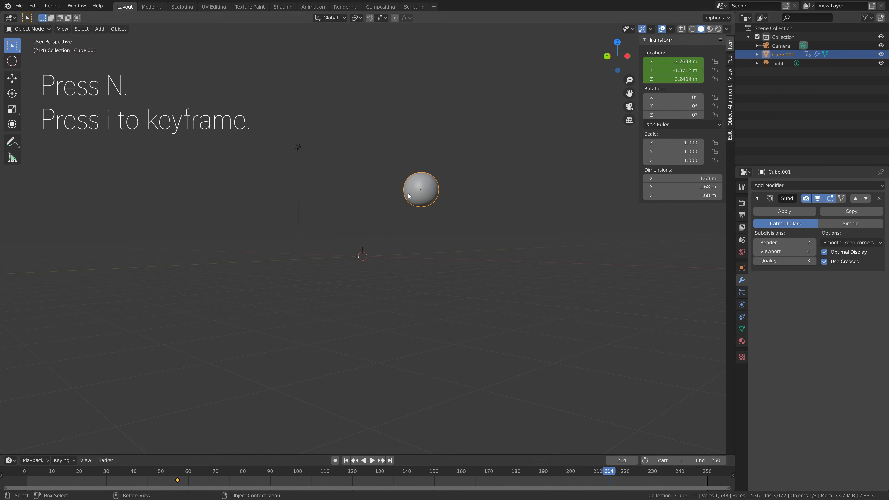
{"action": "left_click_drag", "start_coordinate": [409, 195], "coordinate": [308, 257]}
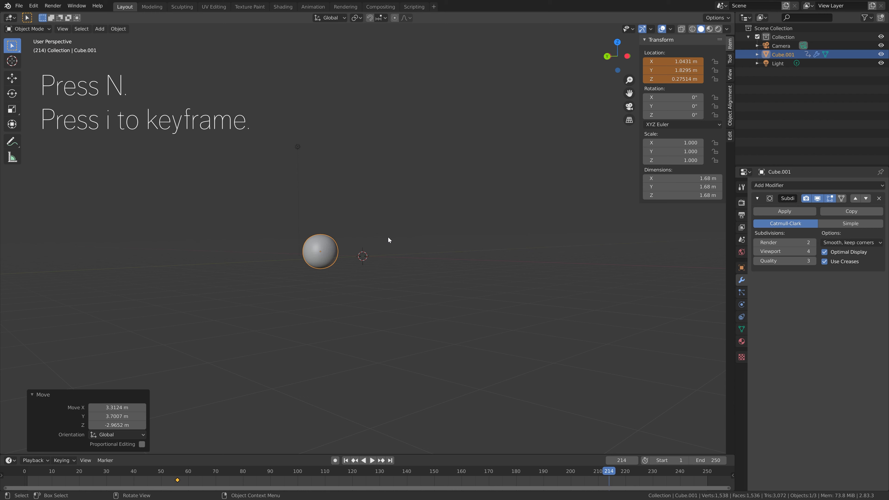
{"action": "key", "text": "i"}
{"action": "left_click", "coordinate": [388, 244]}
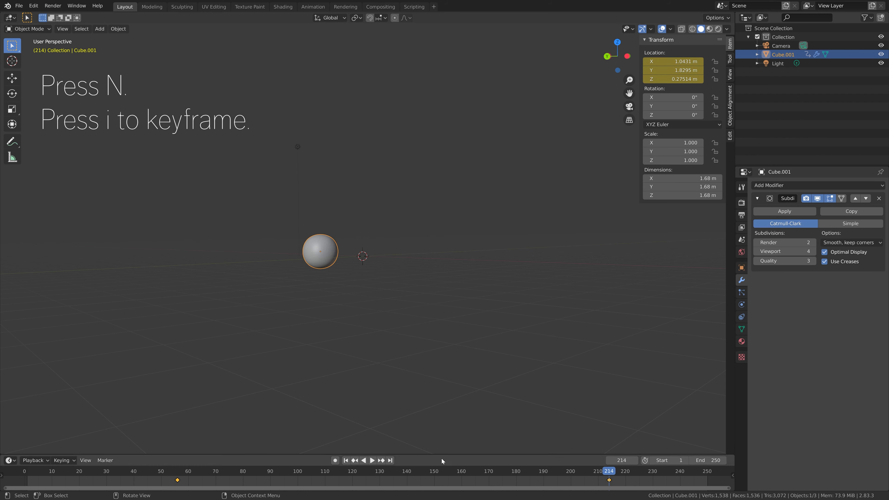
Scrub the timeline and hop back and forth between the keyframes at frames 56 and 214.
{"action": "left_click_drag", "start_coordinate": [149, 477], "coordinate": [475, 466]}
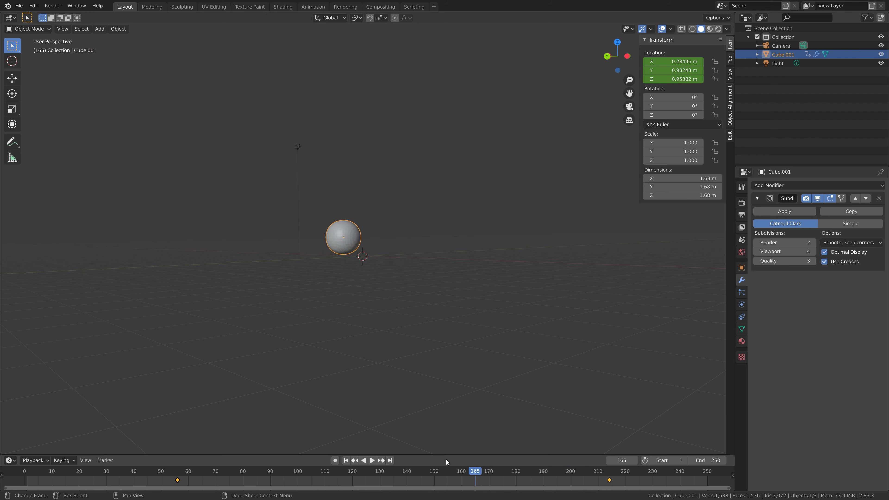
{"action": "key", "text": "Up"}
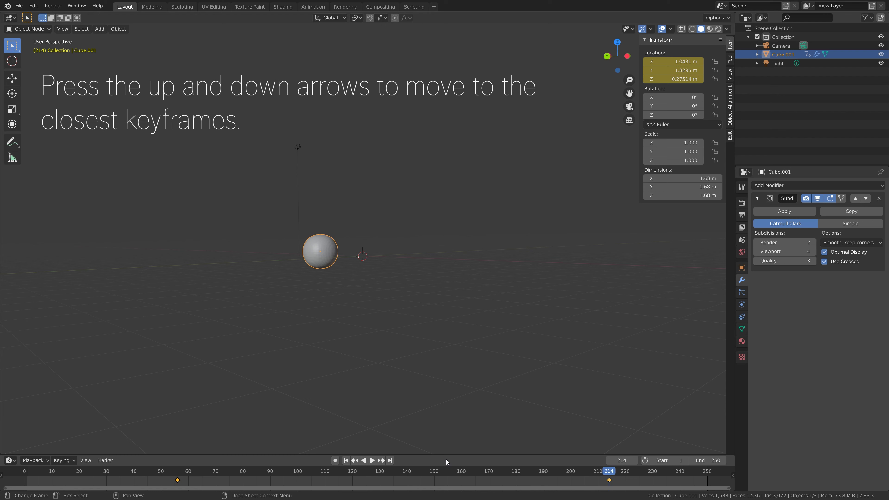
{"action": "key", "text": "Down"}
{"action": "key", "text": "Up"}
{"action": "key", "text": "Down"}
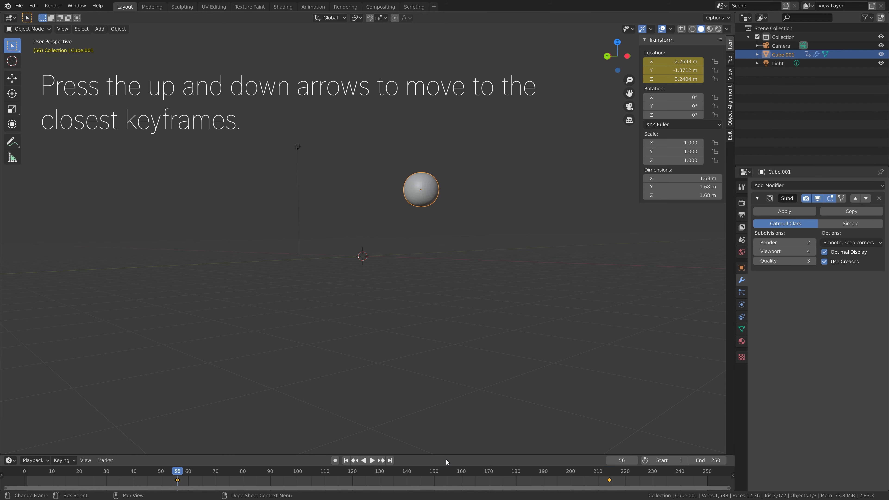
{"action": "left_click", "coordinate": [431, 472]}
{"action": "key", "text": "Down"}
{"action": "key", "text": "Up"}
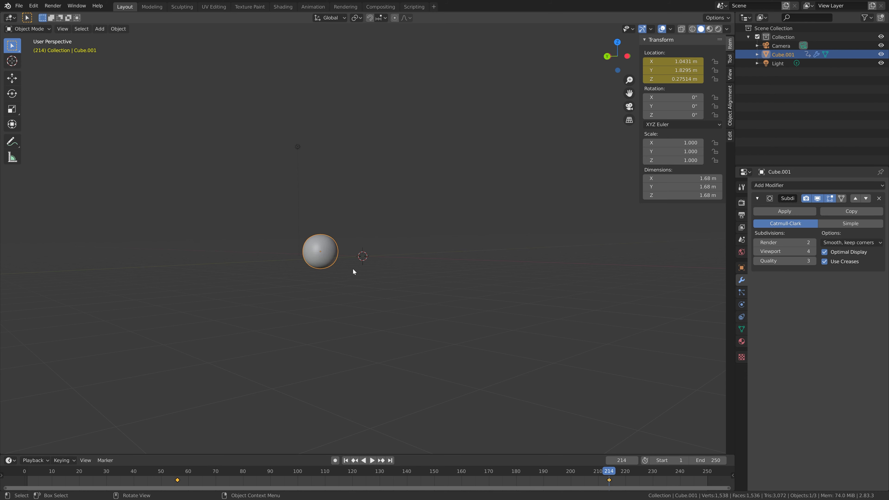
Delete the animated sphere and add a new cube mesh at the world origin.
{"action": "key", "text": "x"}
{"action": "left_click", "coordinate": [347, 251]}
{"action": "key", "text": "shift+a"}
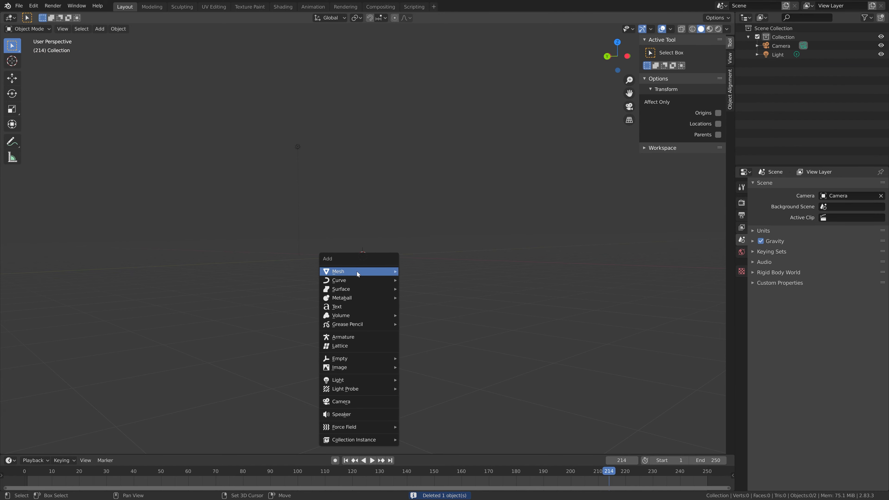
{"action": "mouse_move", "coordinate": [357, 272]}
{"action": "left_click", "coordinate": [423, 284]}
{"action": "middle_click_drag", "start_coordinate": [425, 267], "coordinate": [435, 271]}
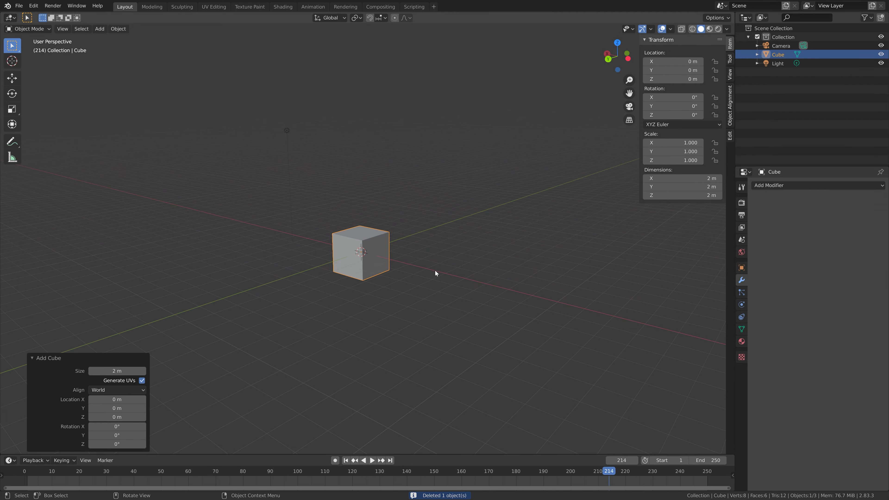
Try a free trackball rotation on the cube, then cancel it so the cube stays unrotated.
{"action": "key", "text": "r"}
{"action": "key", "text": "r"}
{"action": "key", "text": "Escape"}
{"action": "key", "text": "r"}
{"action": "key", "text": "r"}
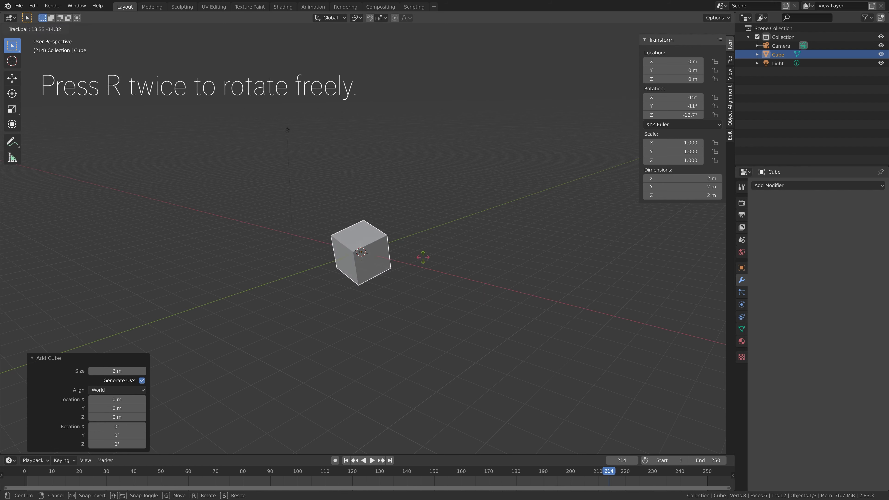
{"action": "key", "text": "Escape"}
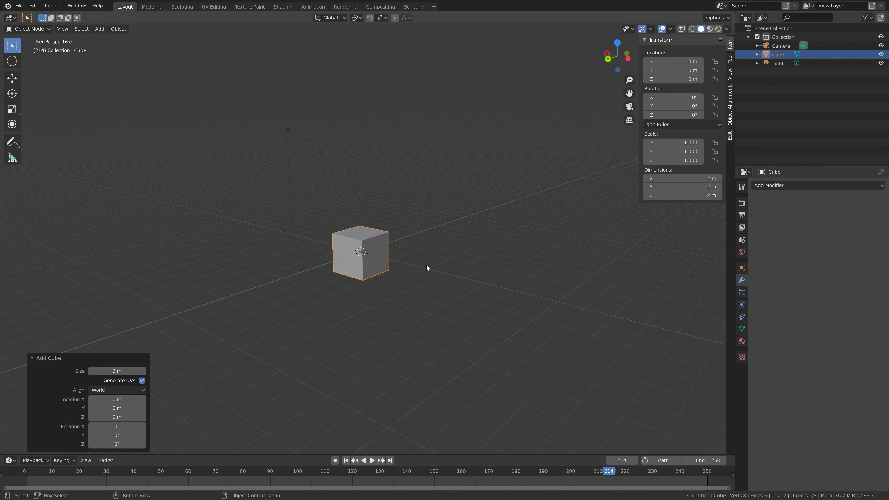
{"action": "scroll", "coordinate": [426, 268], "scroll_direction": "up", "scroll_amount": 3}
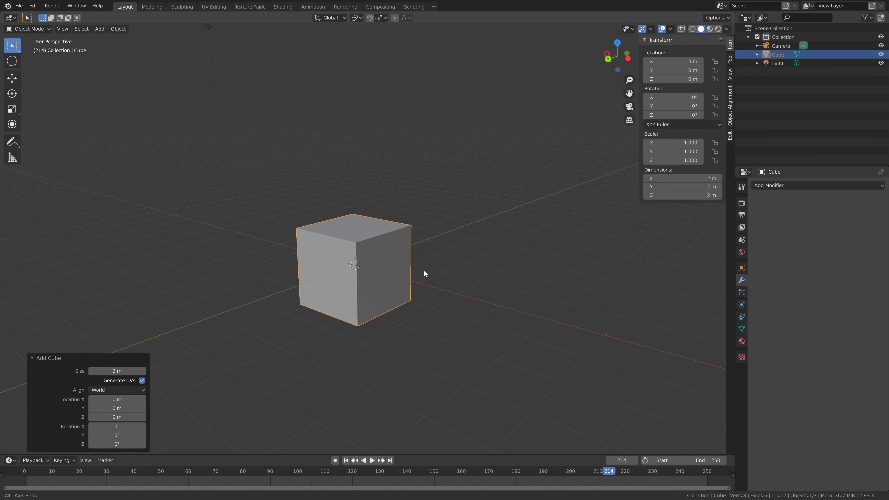
{"action": "middle_click_drag", "start_coordinate": [425, 271], "coordinate": [406, 269]}
In Edit Mode, duplicate the cube's mesh twice, placing copies left and right of the original.
{"action": "key", "text": "Tab"}
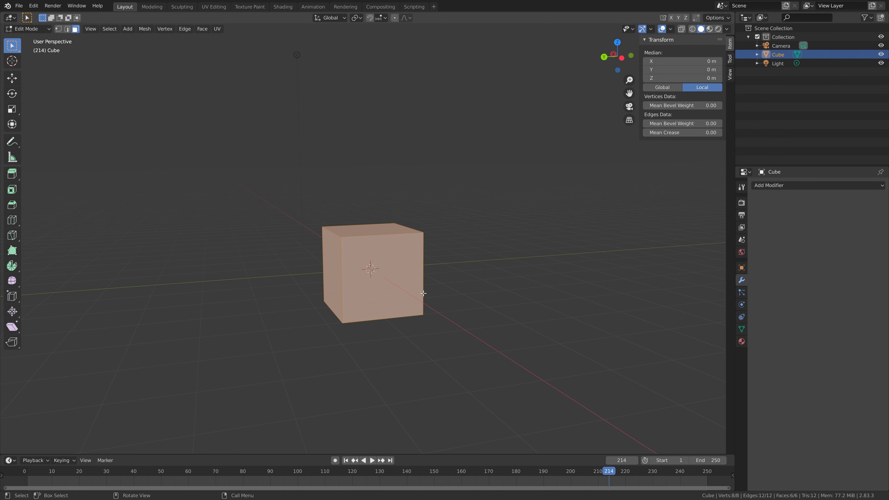
{"action": "key", "text": "shift+d"}
{"action": "left_click", "coordinate": [351, 280]}
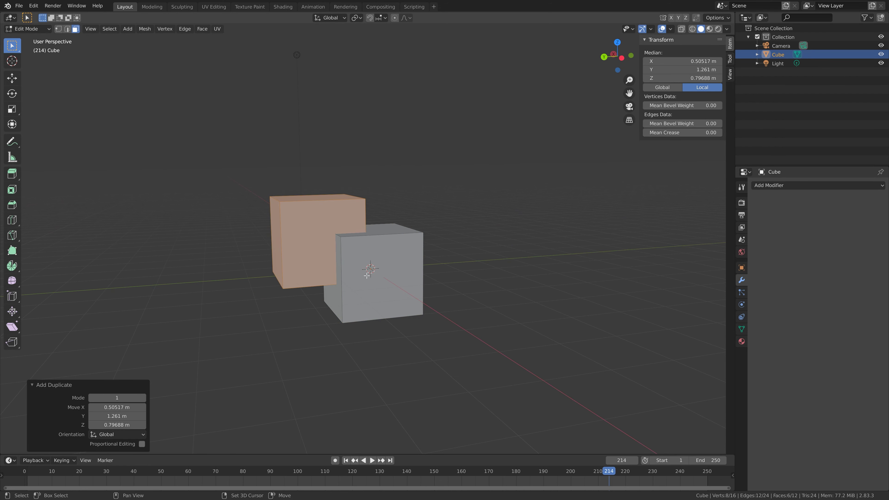
{"action": "key", "text": "shift+d"}
{"action": "left_click", "coordinate": [487, 267]}
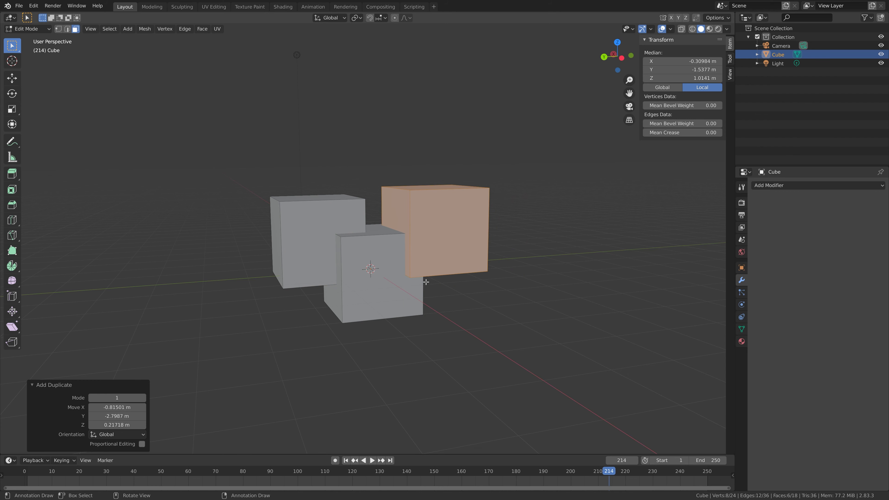
Select the whole middle cube via linked selection, then delete the cube object in Object Mode.
{"action": "left_click", "coordinate": [387, 290]}
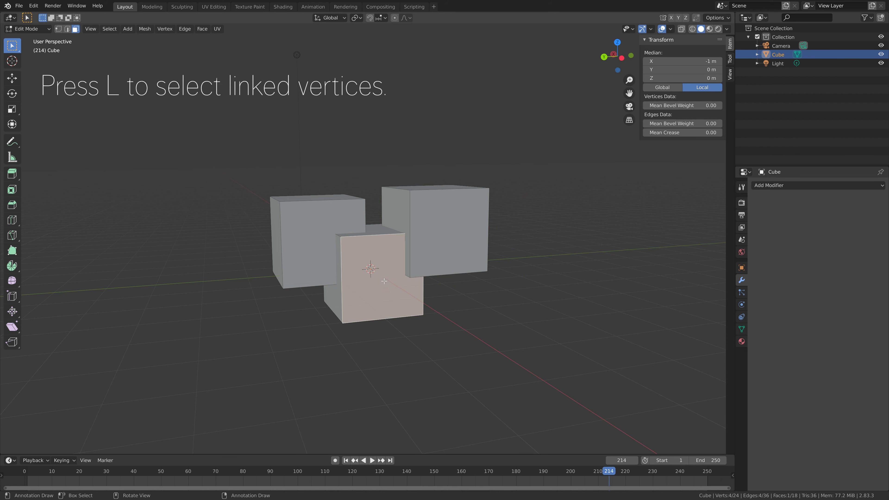
{"action": "key", "text": "ctrl+l"}
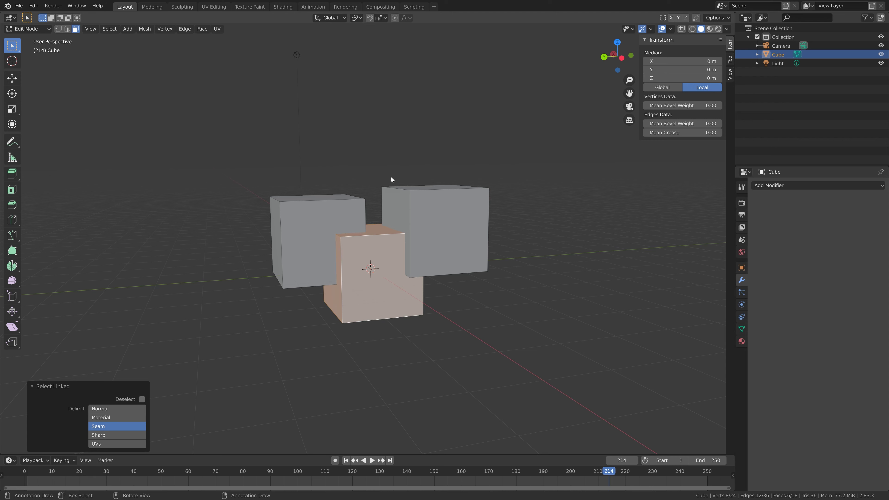
{"action": "key", "text": "Tab"}
{"action": "key", "text": "Delete"}
Add a new cube, rotate it freely, clear its rotation back to 0°, and view through the camera.
{"action": "key", "text": "shift+a"}
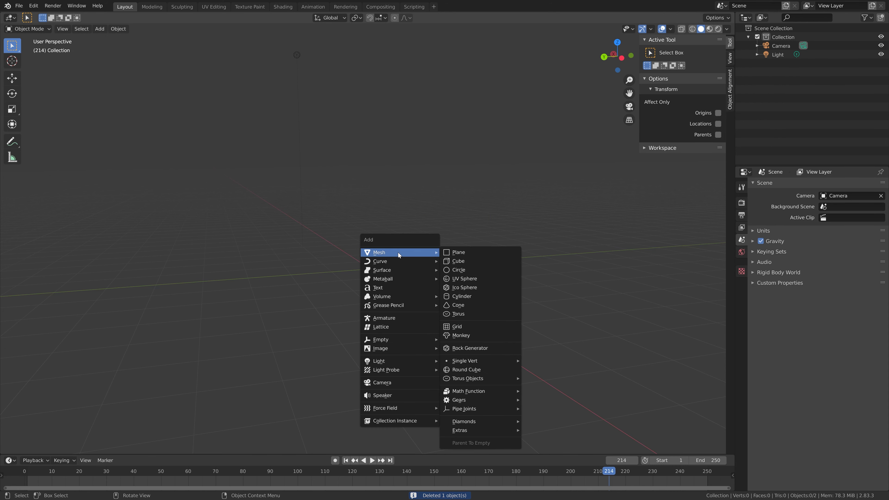
{"action": "left_click", "coordinate": [492, 262]}
{"action": "key", "text": "r"}
{"action": "key", "text": "r"}
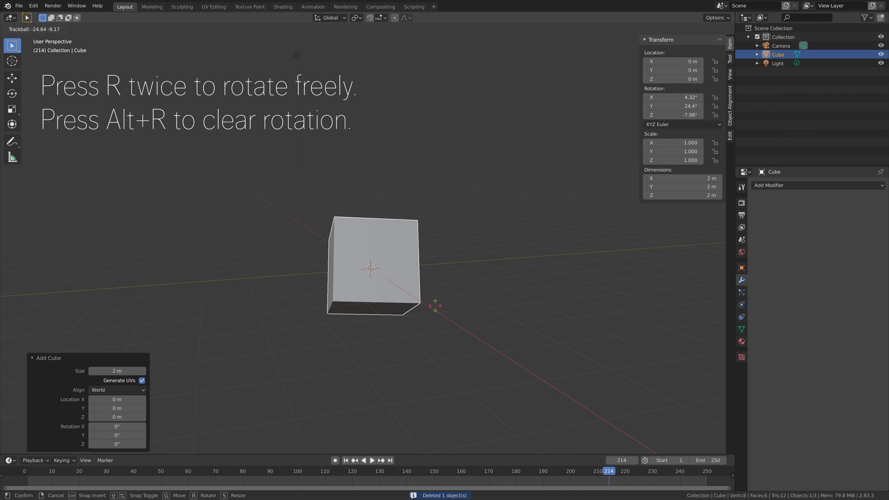
{"action": "left_click", "coordinate": [448, 282]}
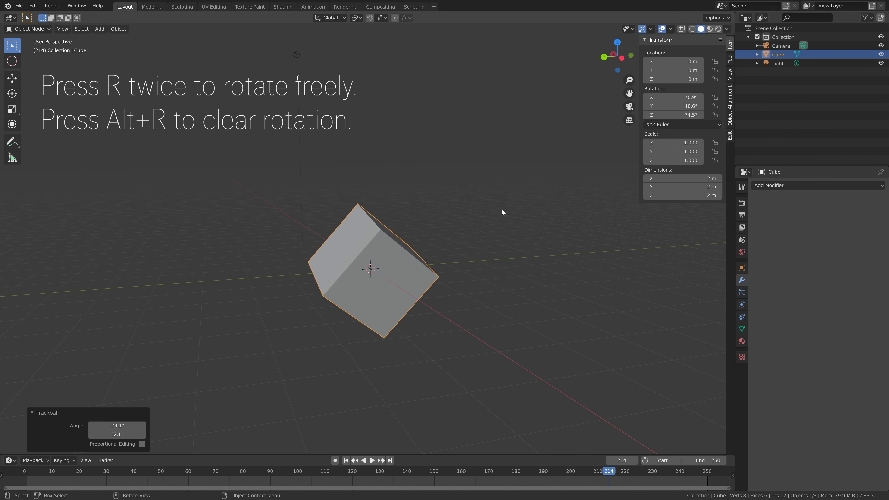
{"action": "key", "text": "alt+r"}
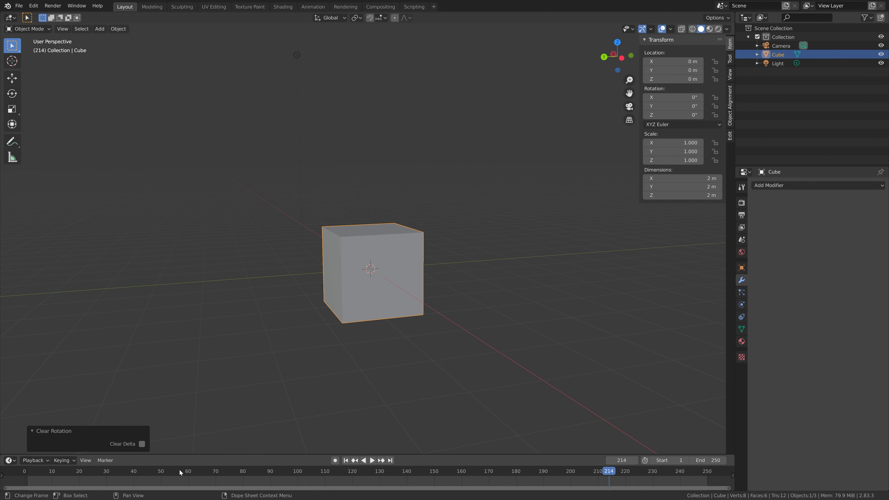
{"action": "key", "text": "KP_0"}
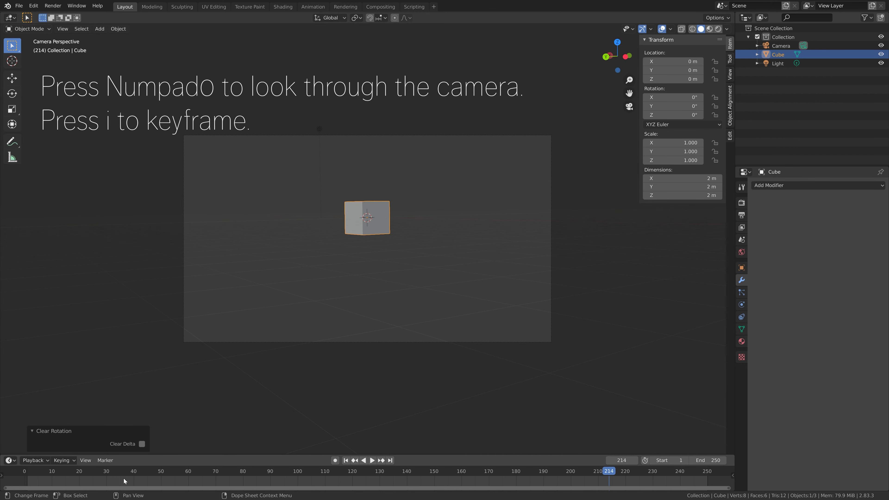
Keyframe the cube's location at the origin on frame 2 and at upper right on frame 249.
{"action": "left_click", "coordinate": [30, 480]}
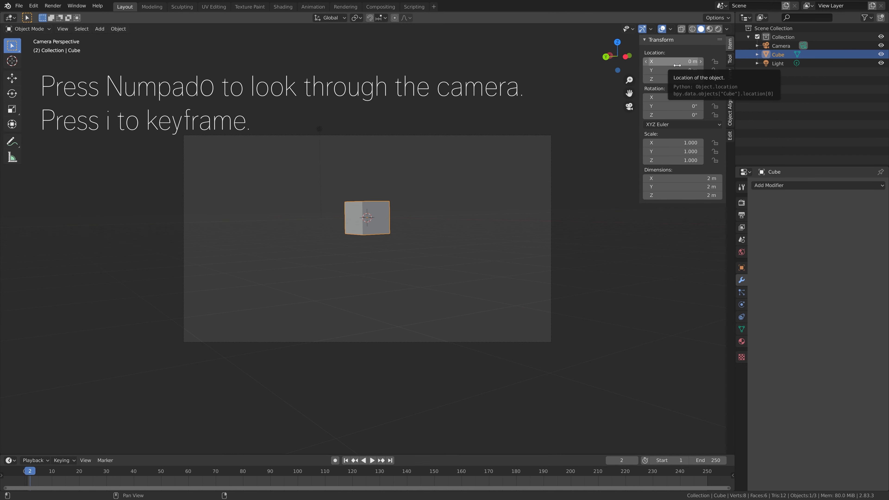
{"action": "key", "text": "i"}
{"action": "left_click", "coordinate": [704, 476]}
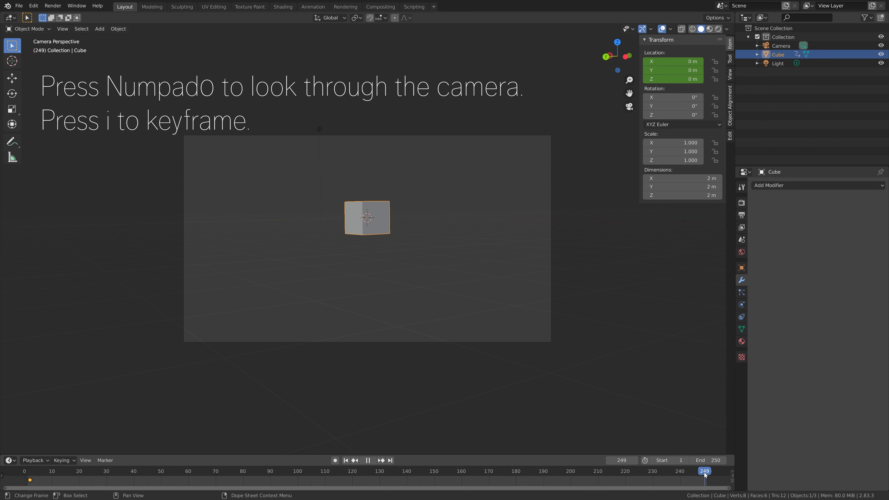
{"action": "key", "text": "g"}
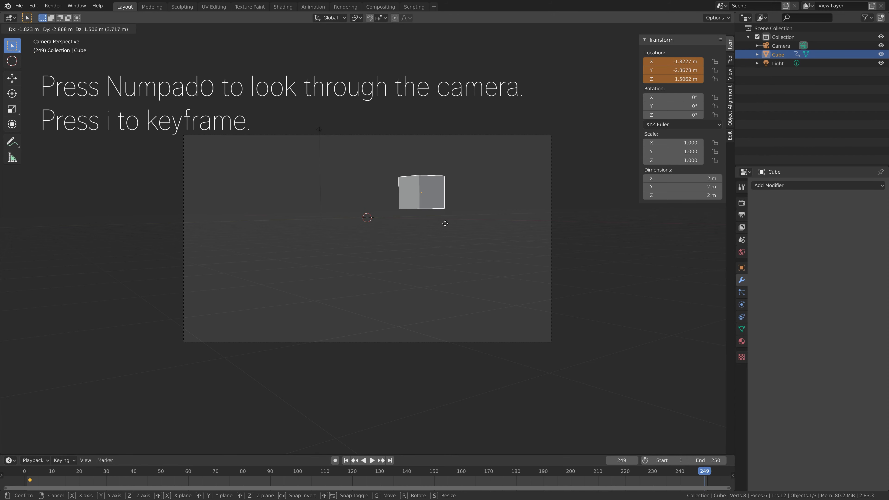
{"action": "left_click", "coordinate": [502, 203]}
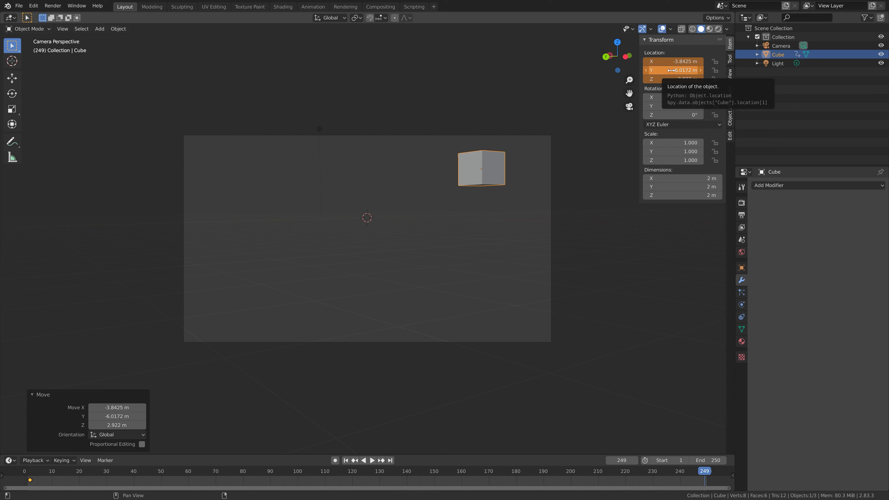
{"action": "key", "text": "i"}
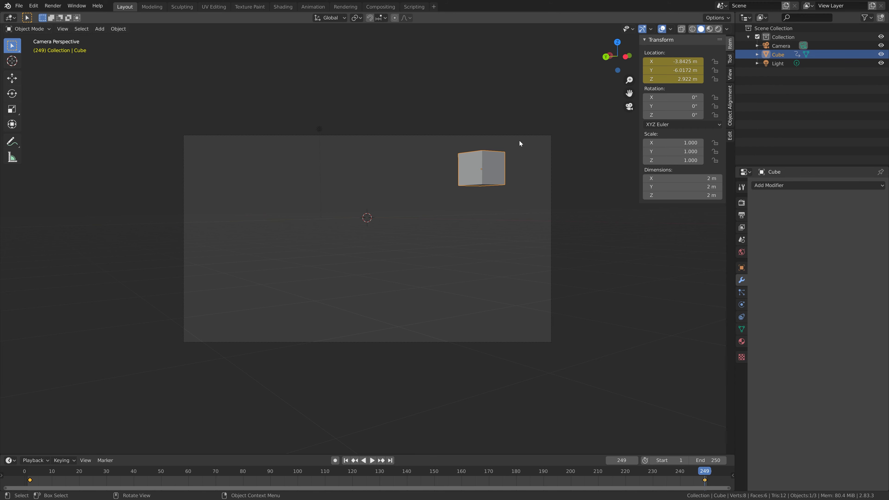
Render frame 249 as a still image, close the render window, then render the 250-frame animation.
{"action": "key", "text": "F12"}
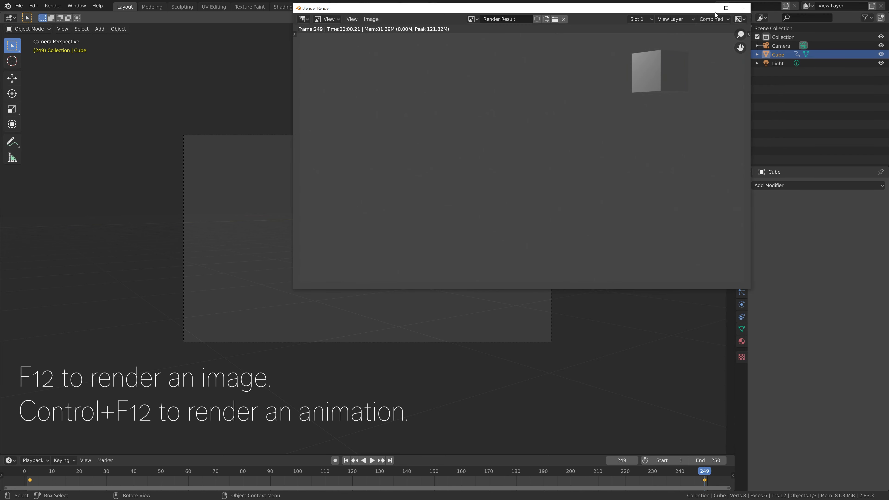
{"action": "left_click", "coordinate": [746, 8]}
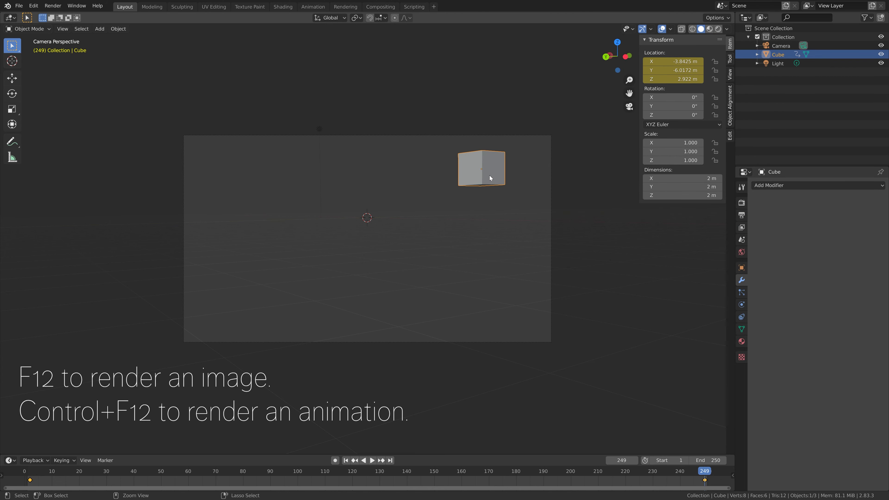
{"action": "key", "text": "ctrl+F12"}
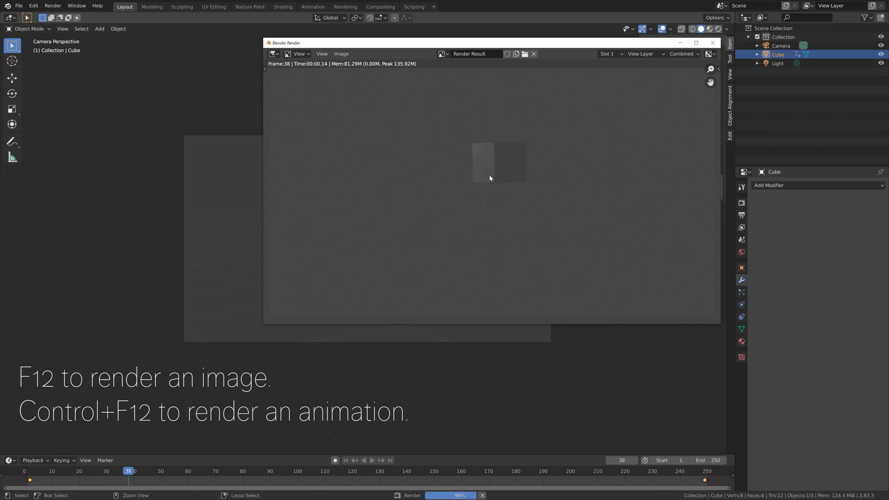